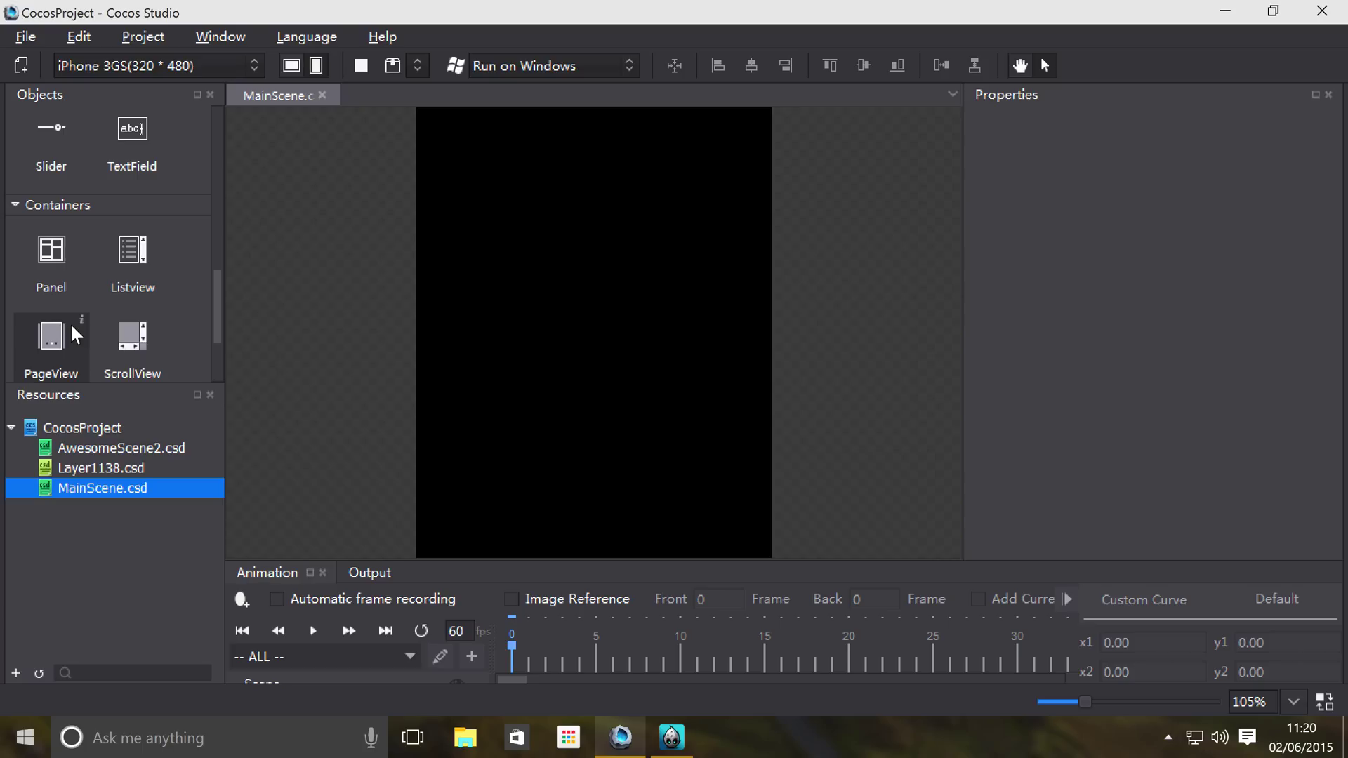
Add a 200×200 PageView to MainScene, keeping its solid #969664 background instead of an image.
drag(35, 343, 586, 354)
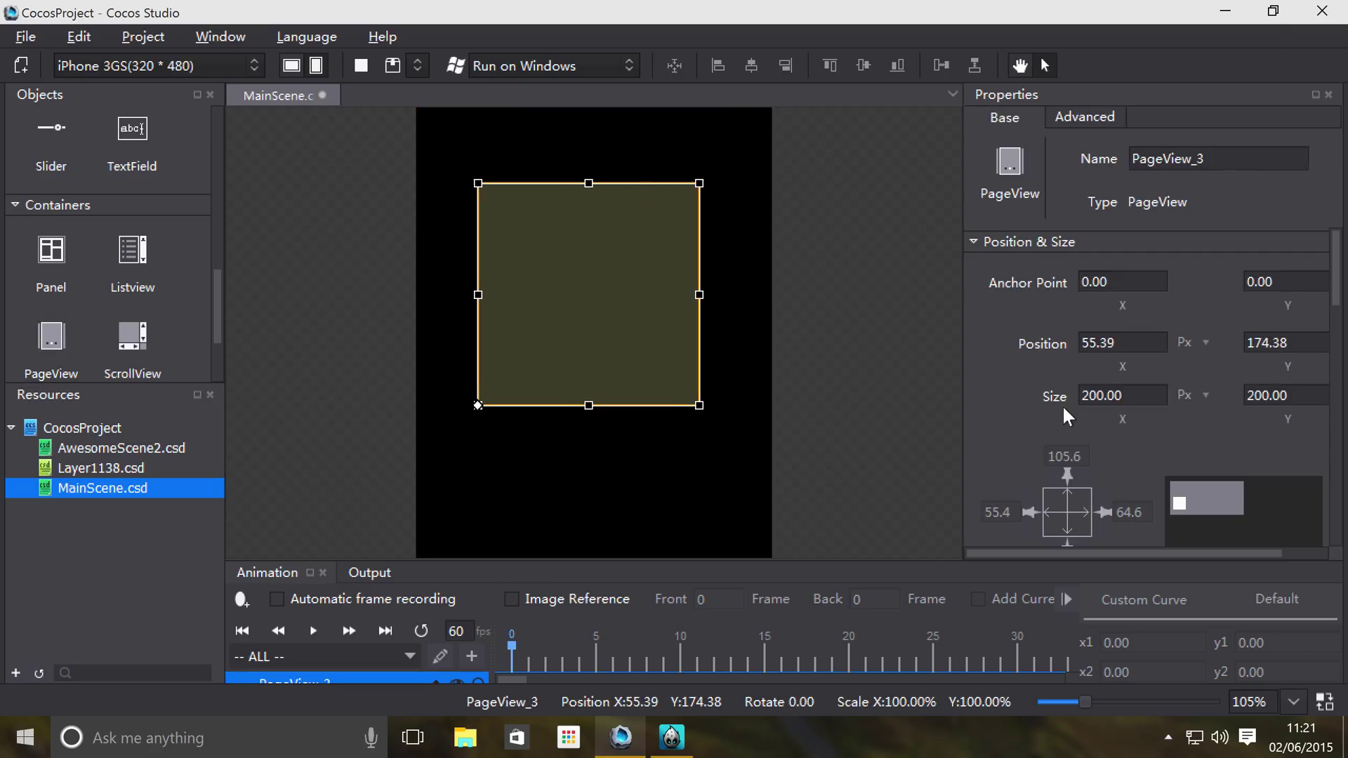
scroll(1063, 417, down, 10)
scroll(1062, 416, up, 3)
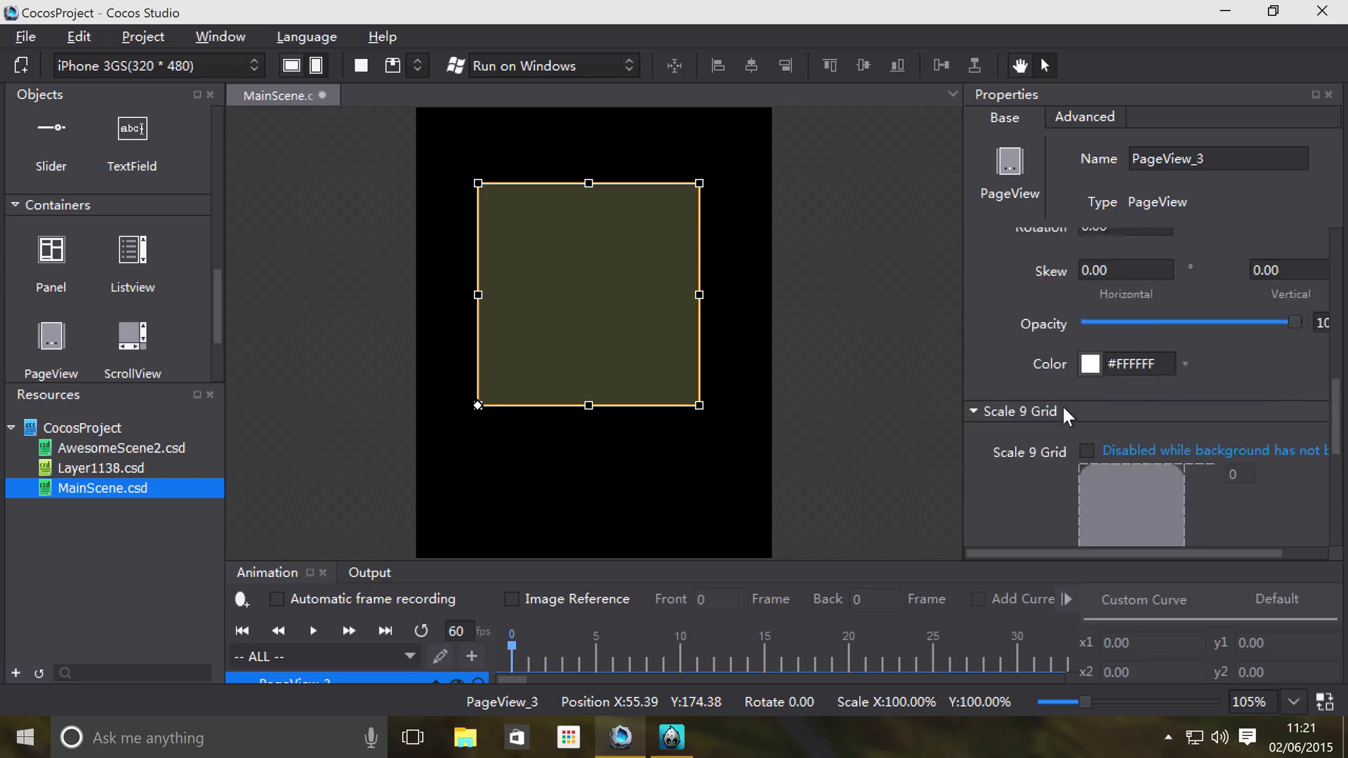
scroll(1095, 449, down, 5)
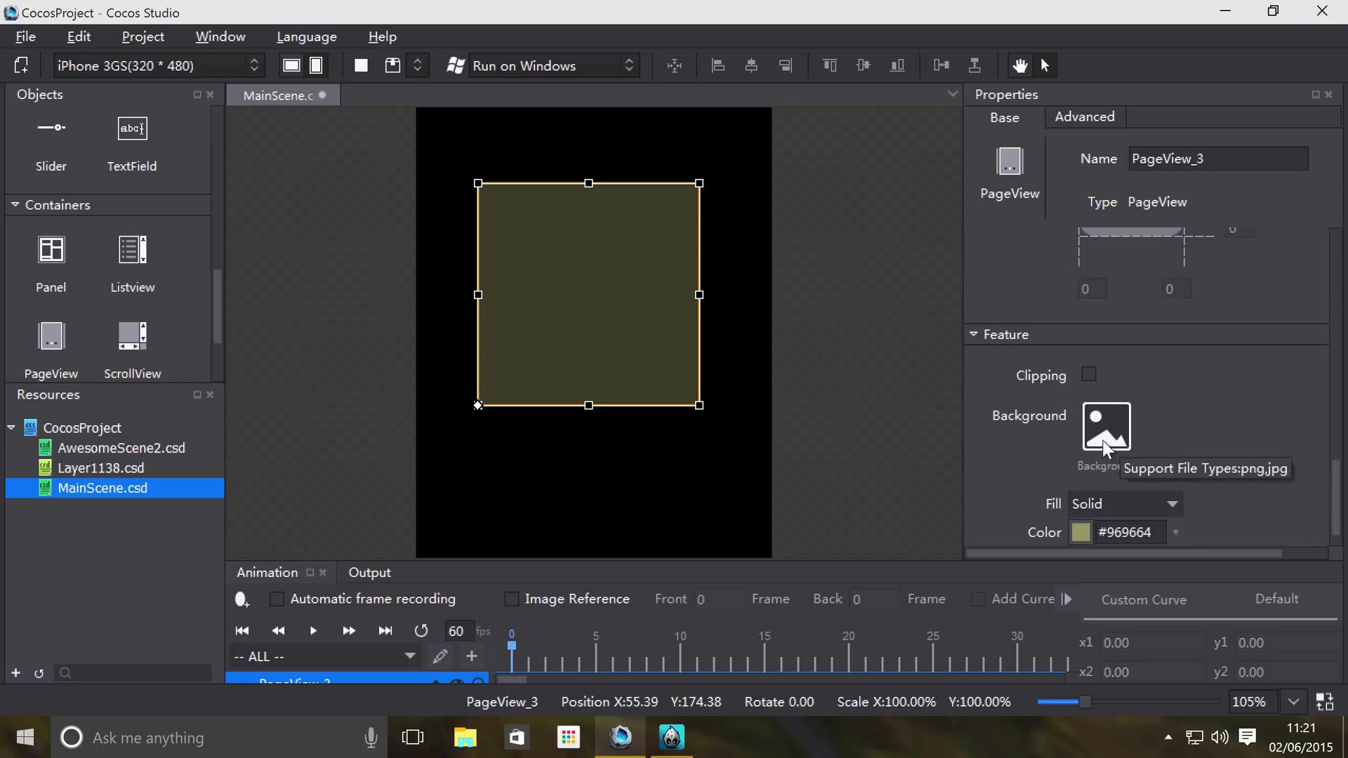
click(1107, 438)
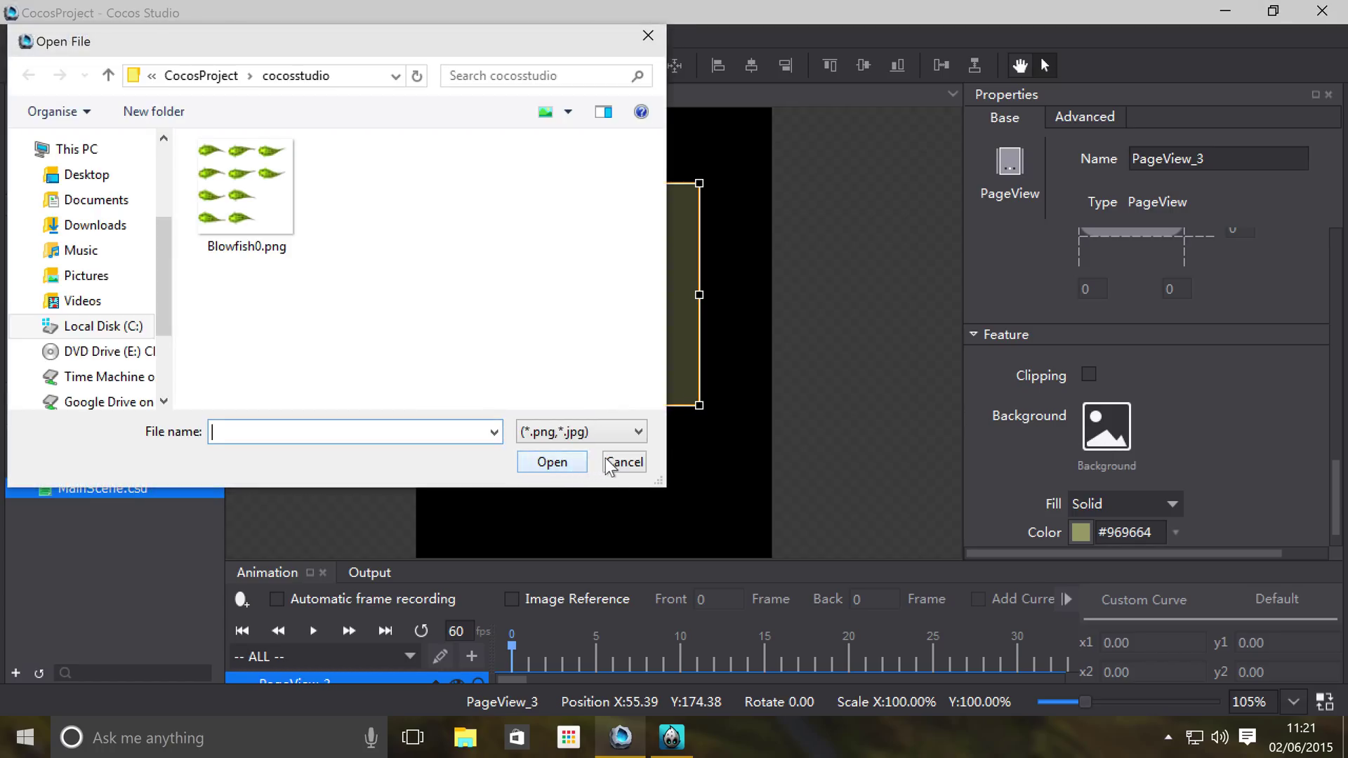
click(618, 462)
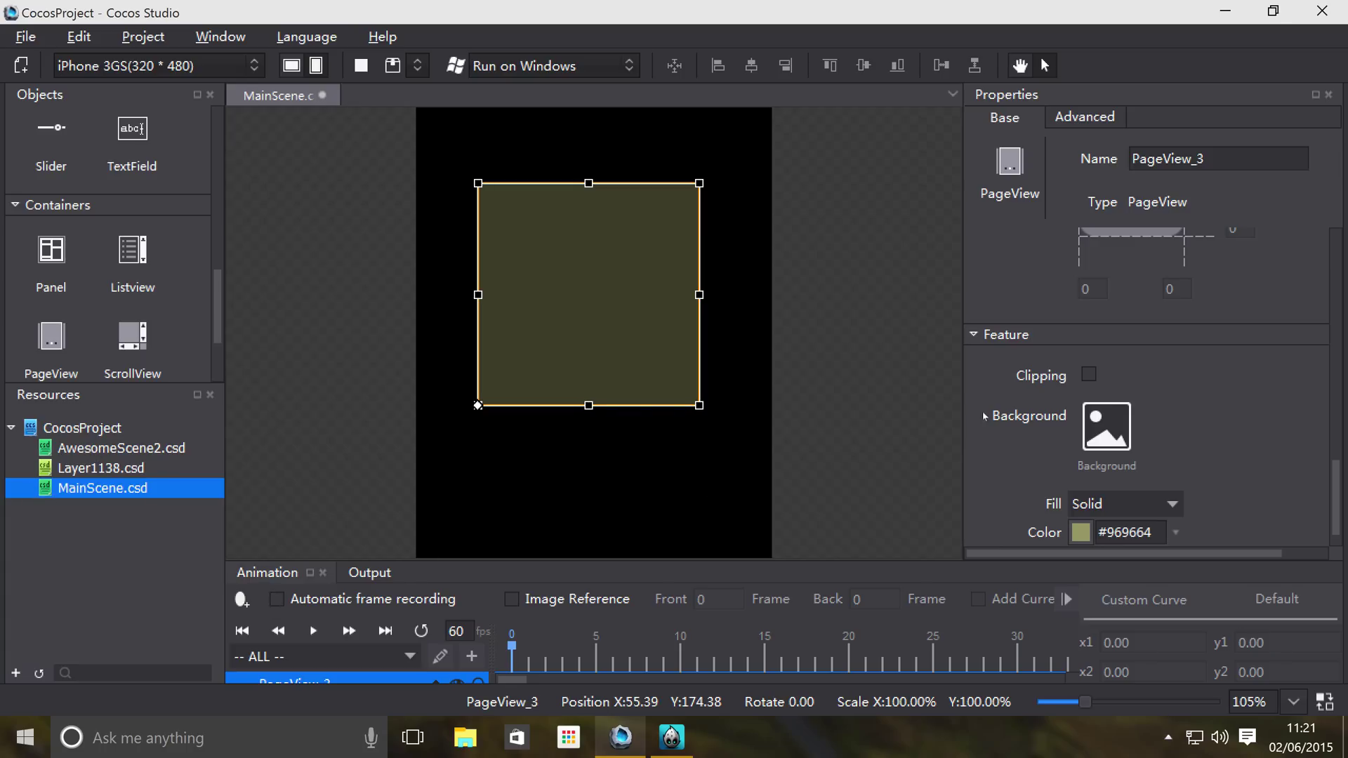
Try the PageView's None, Solid and Gradient fill types, checking the fill colour along the way.
scroll(1081, 375, up, 3)
scroll(1081, 355, down, 4)
click(1127, 466)
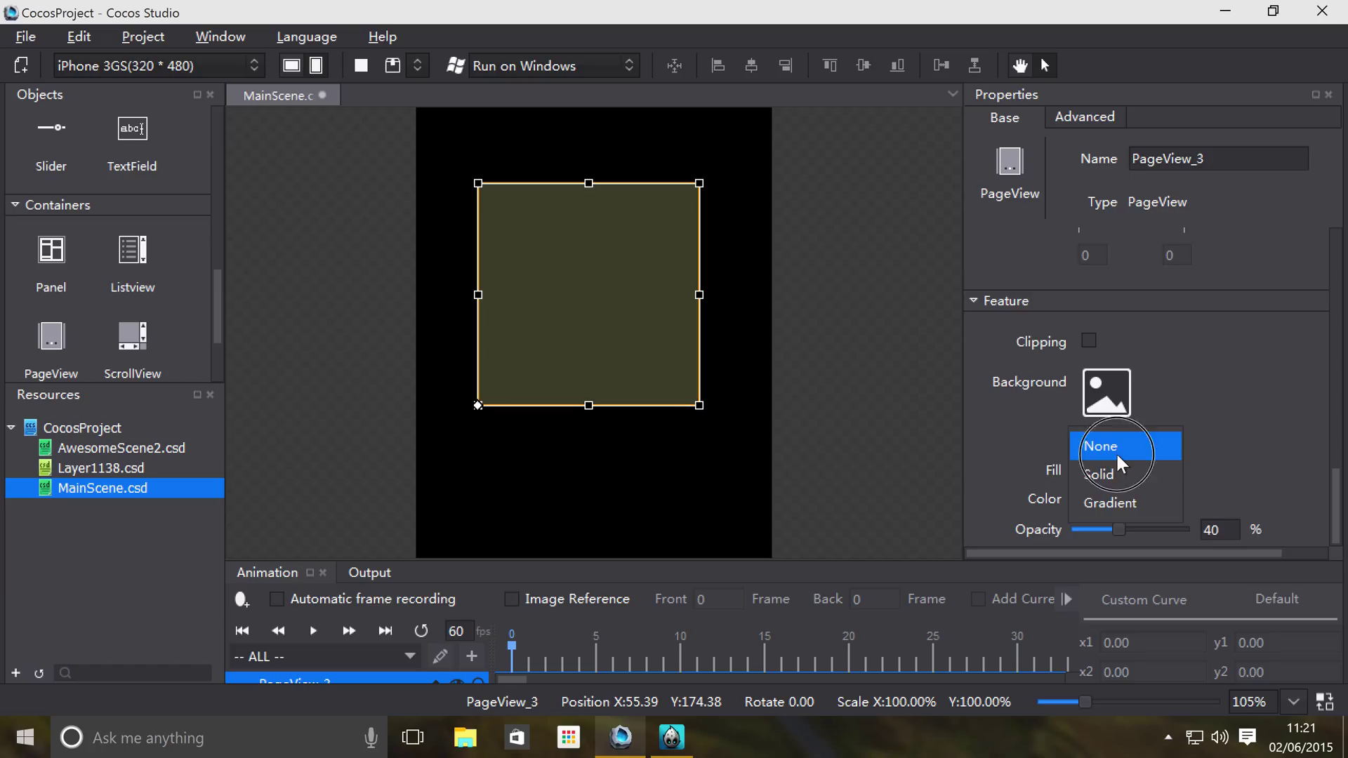
click(1115, 452)
click(1093, 520)
click(1077, 552)
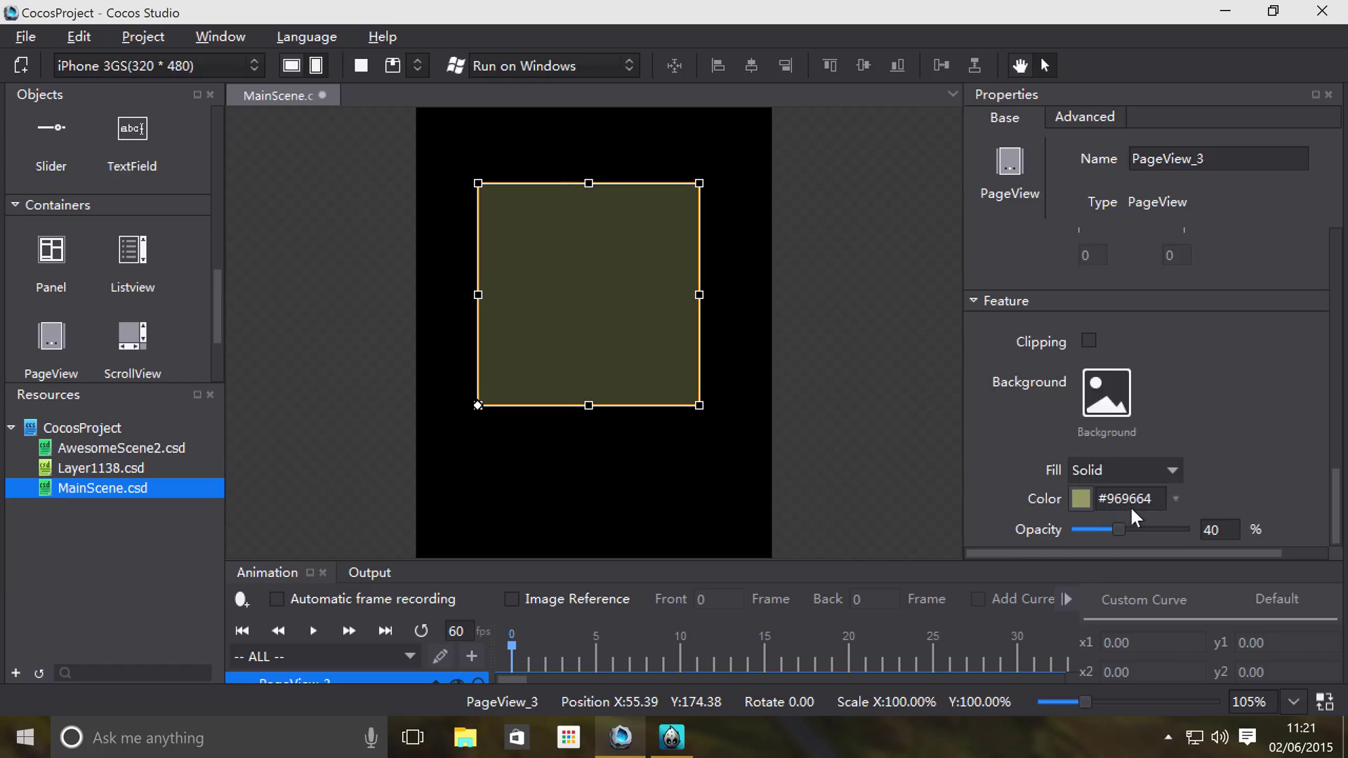
click(1176, 498)
click(932, 516)
click(1105, 474)
click(1092, 503)
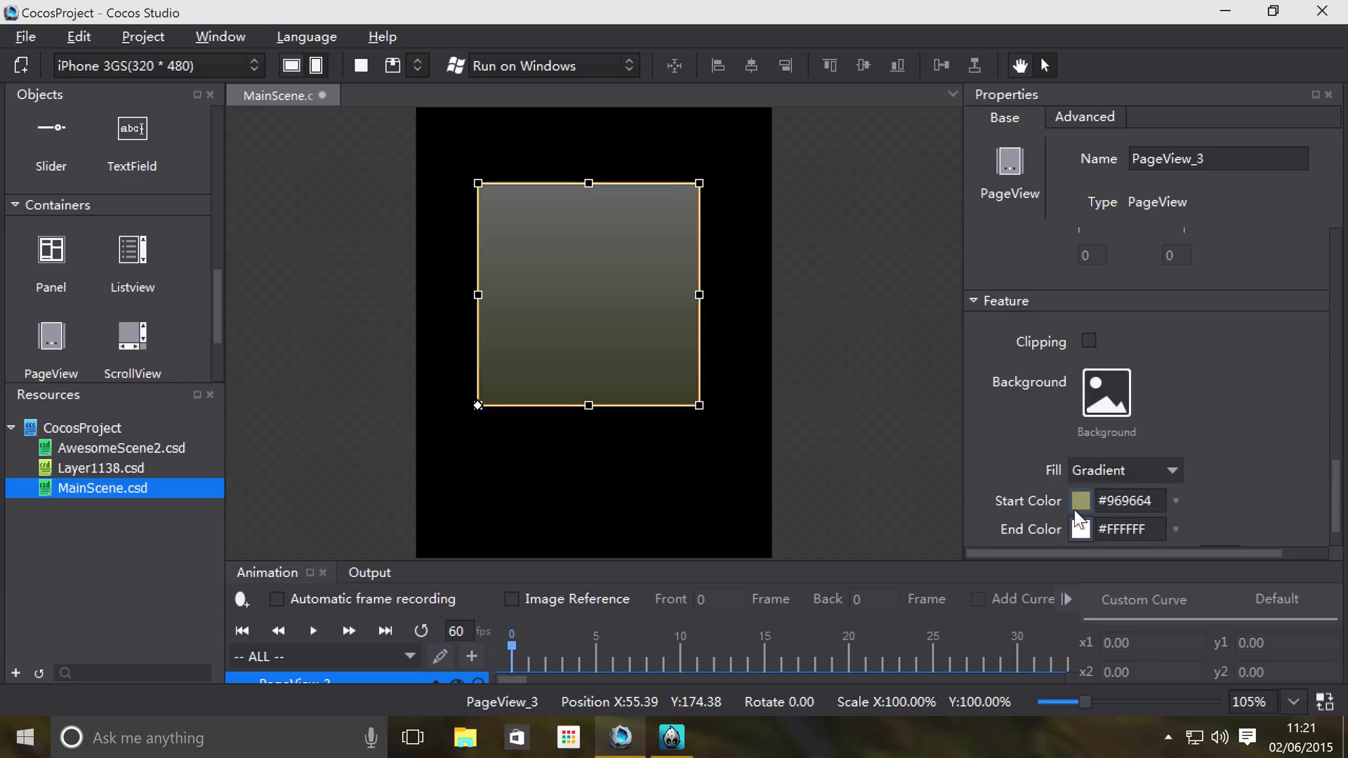
Return the PageView to a solid fill and set its opacity to 36.
scroll(1074, 509, down, 1)
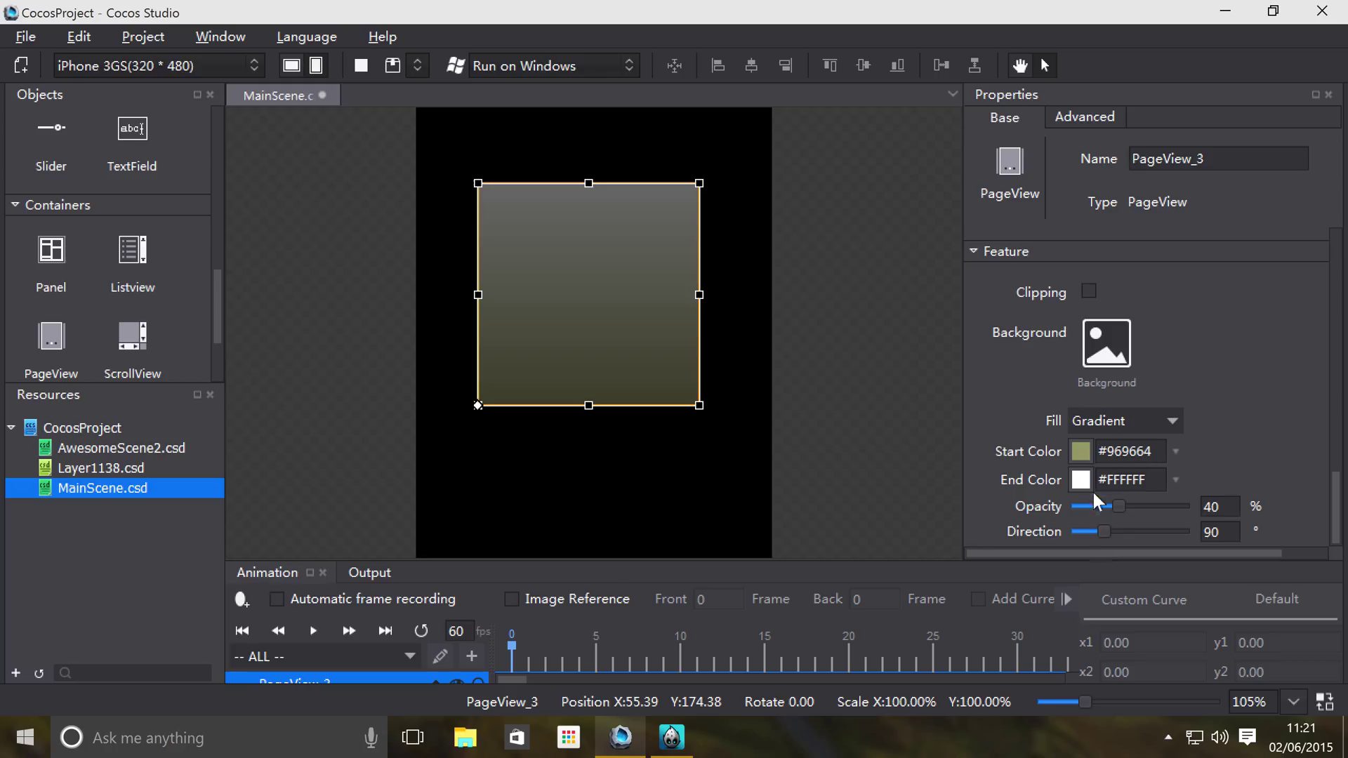
click(1118, 420)
click(1093, 394)
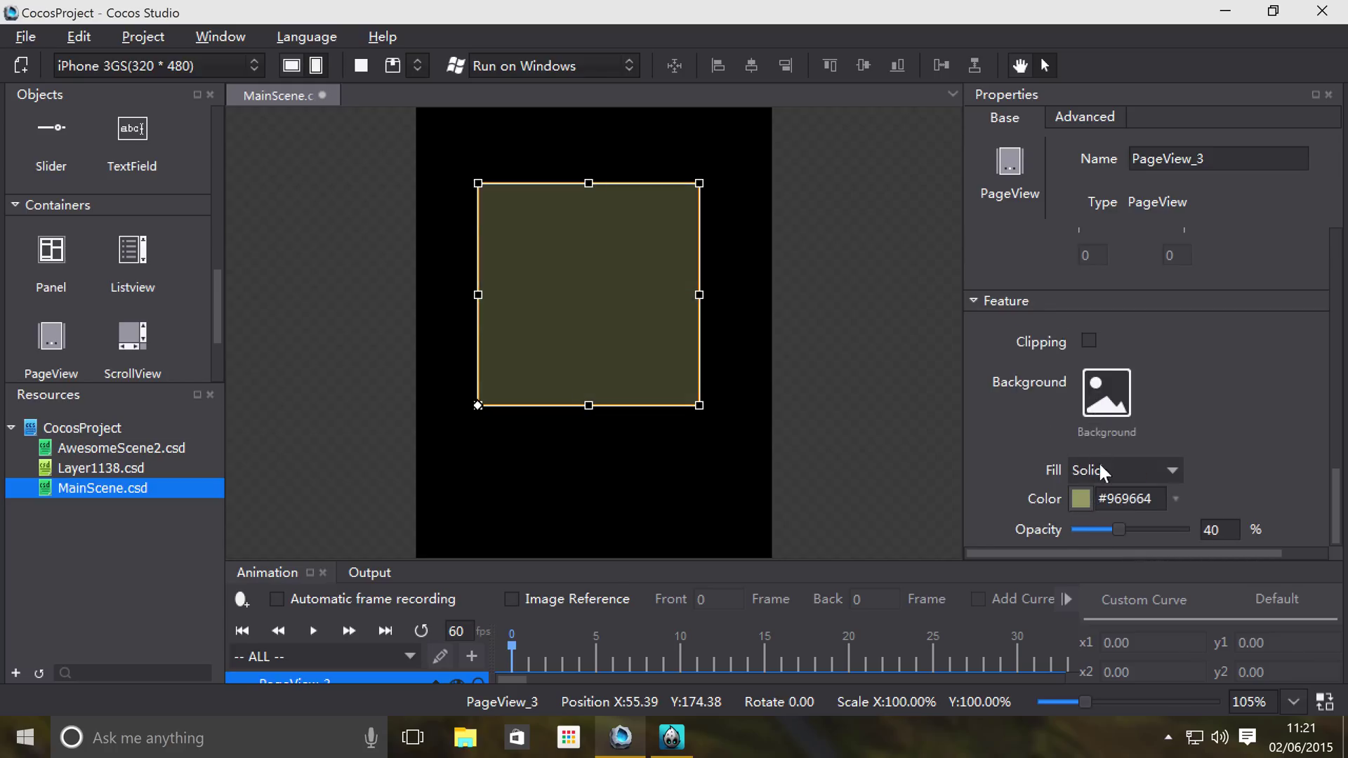
mouse_move(1116, 529)
mouse_down()
mouse_move(1193, 528)
mouse_move(1022, 536)
mouse_move(1113, 528)
mouse_up()
mouse_move(1119, 527)
mouse_down()
mouse_move(1132, 530)
mouse_move(1121, 534)
mouse_up()
drag(132, 130, 148, 165)
drag(22, 267, 503, 289)
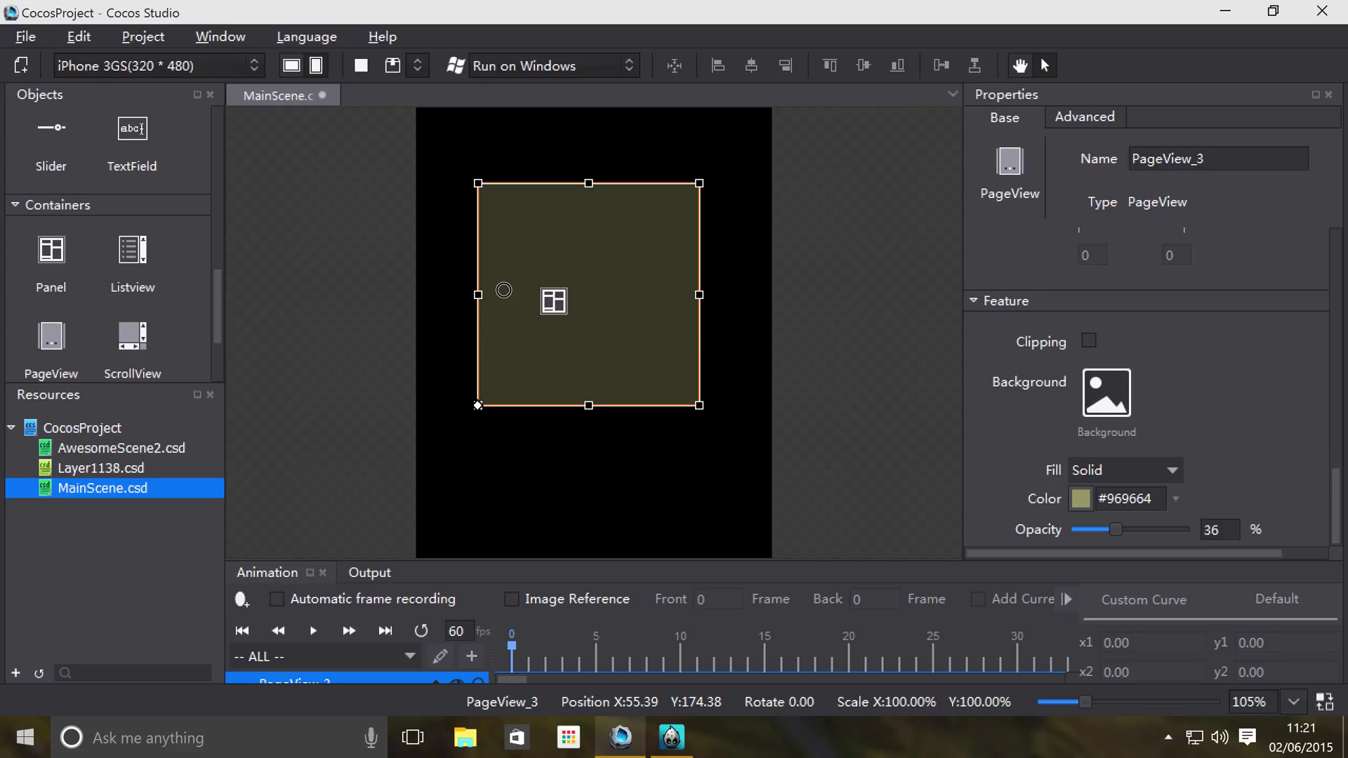
drag(503, 290, 131, 141)
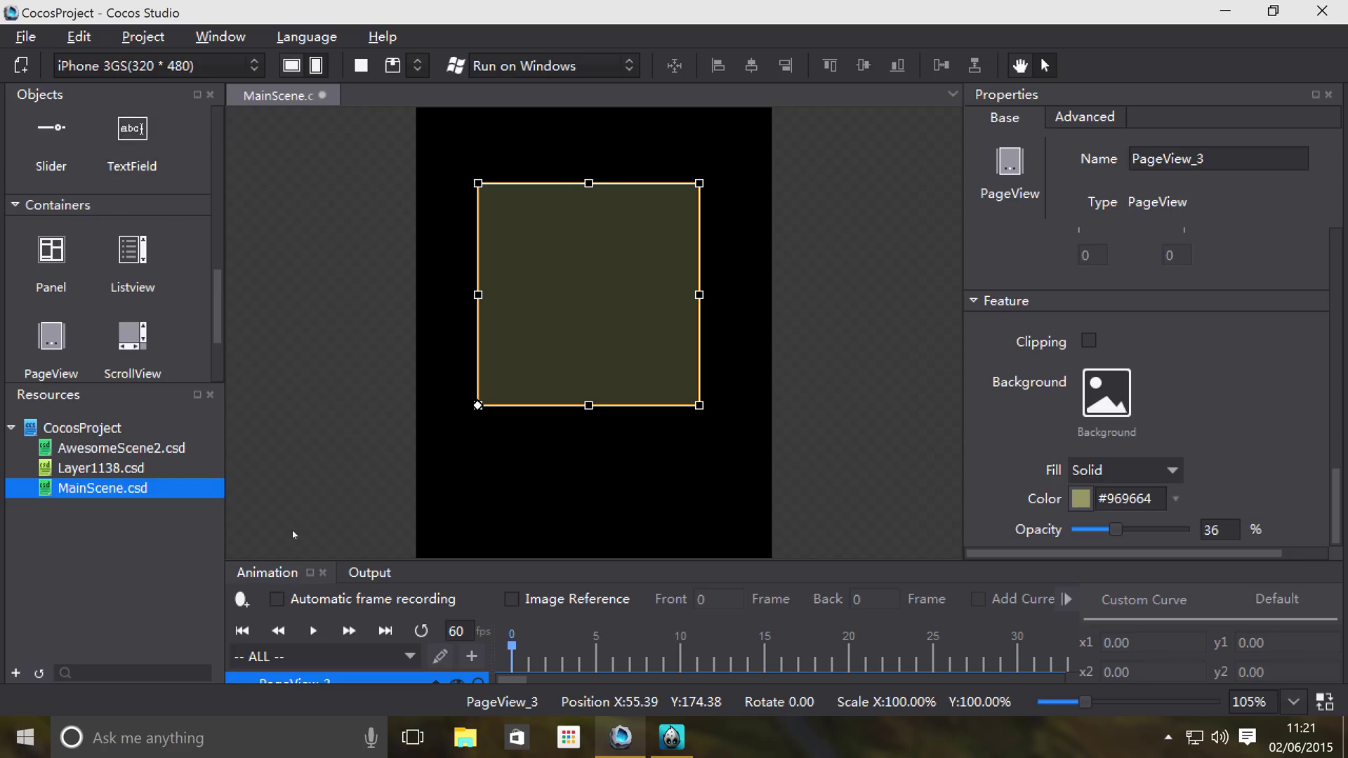
Enlarge the timeline area and drop Panel_11, Panel_12 and Panel_13 into PageView_3 as pages.
drag(454, 561, 430, 427)
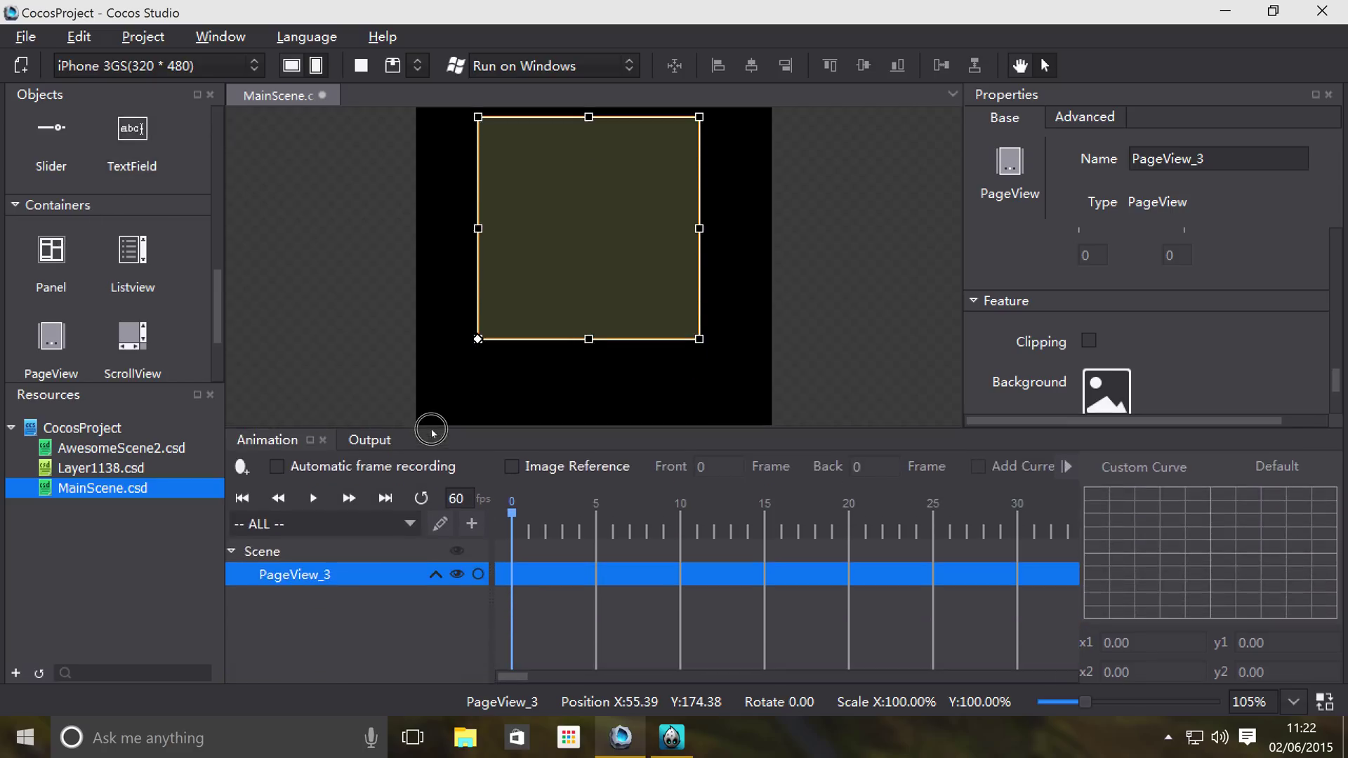
drag(62, 238, 323, 574)
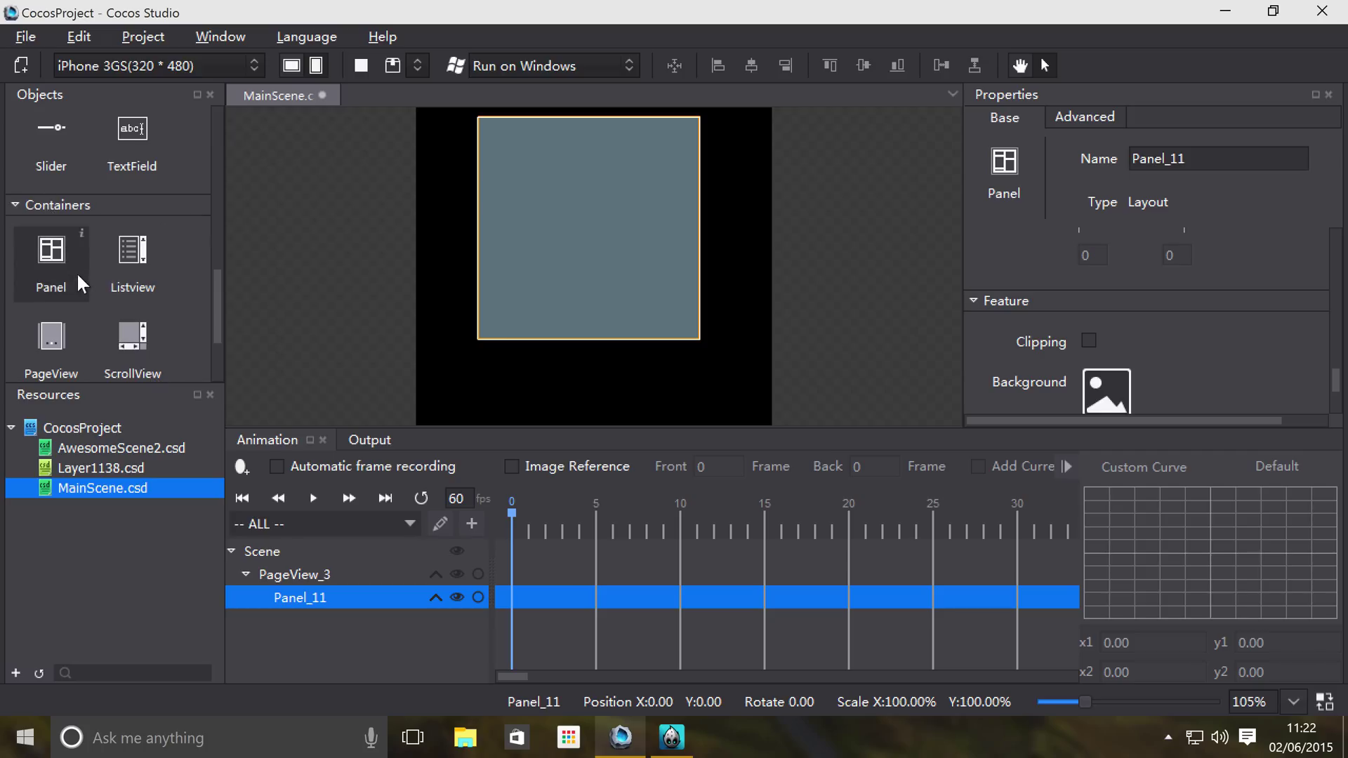
drag(77, 272, 314, 575)
drag(51, 267, 291, 574)
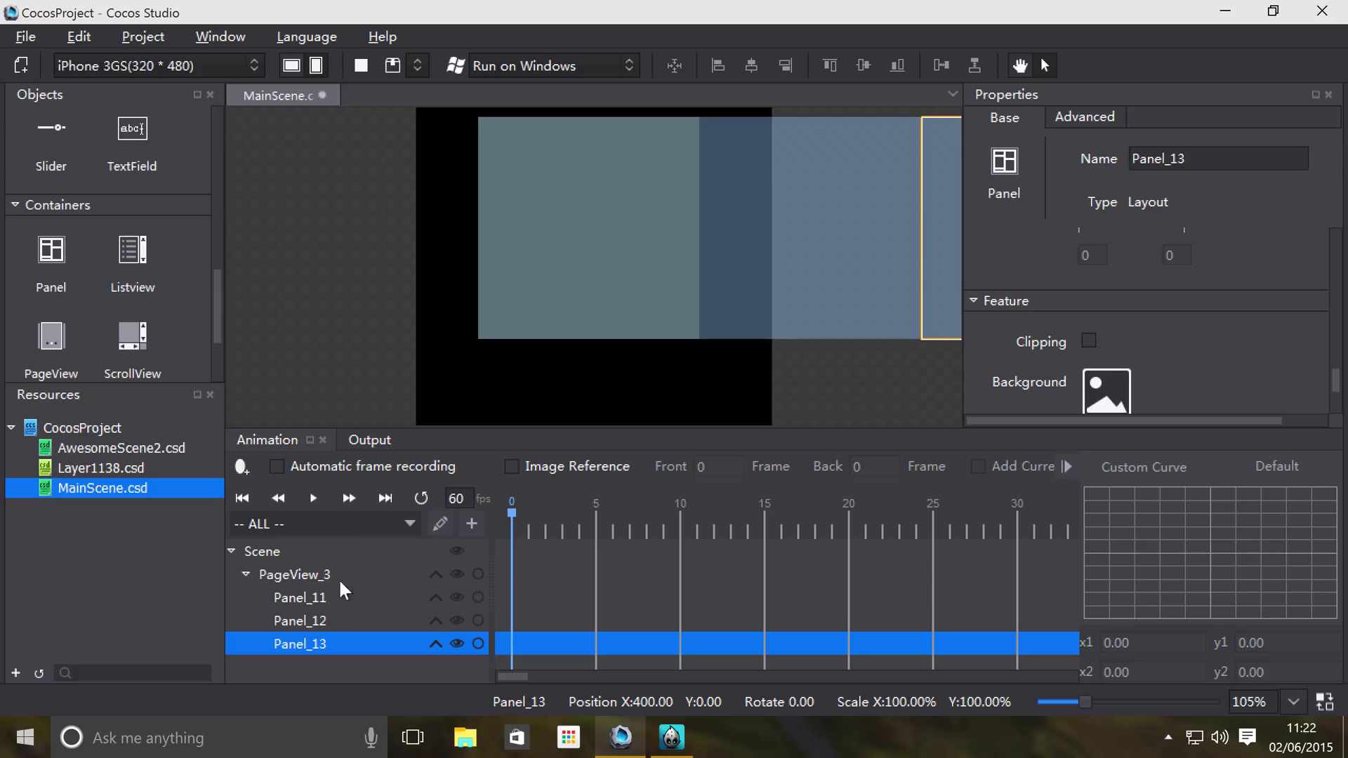
click(305, 619)
click(360, 600)
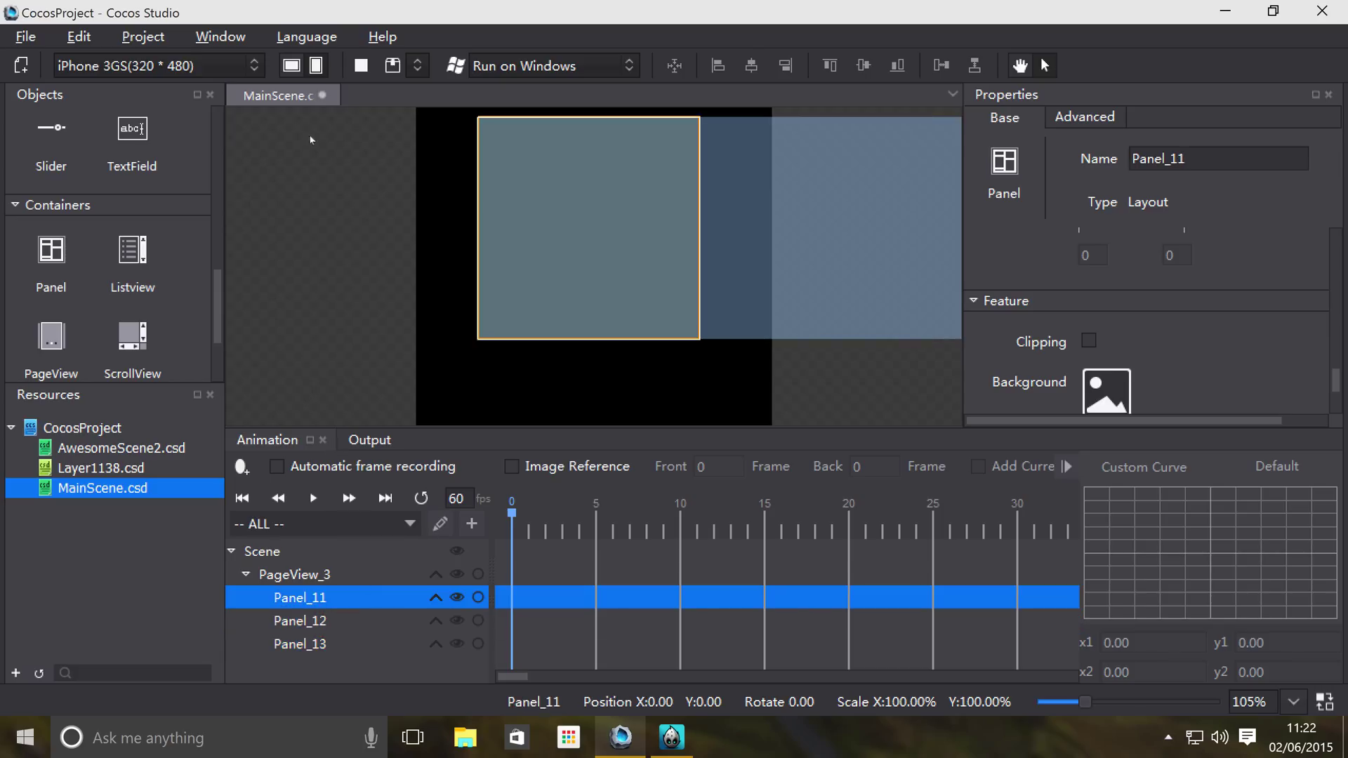
click(361, 65)
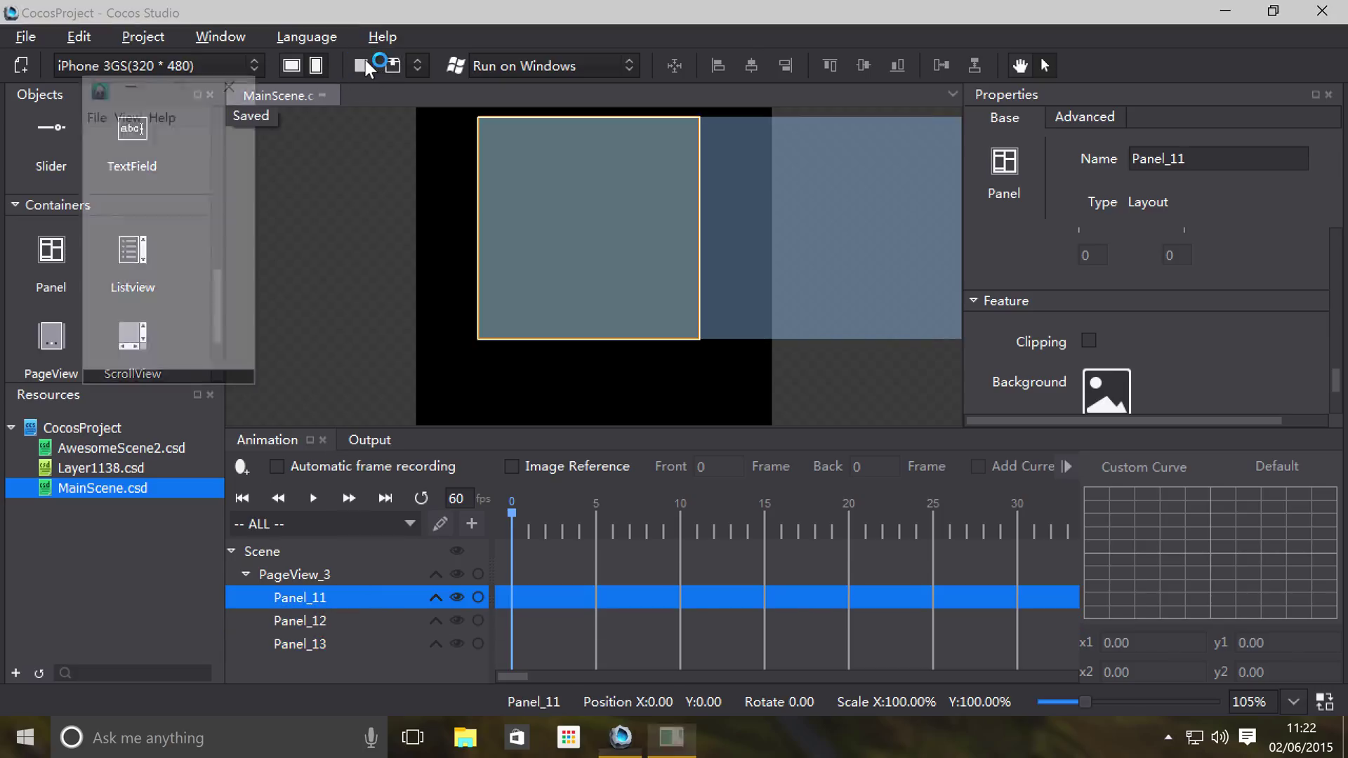
click(127, 119)
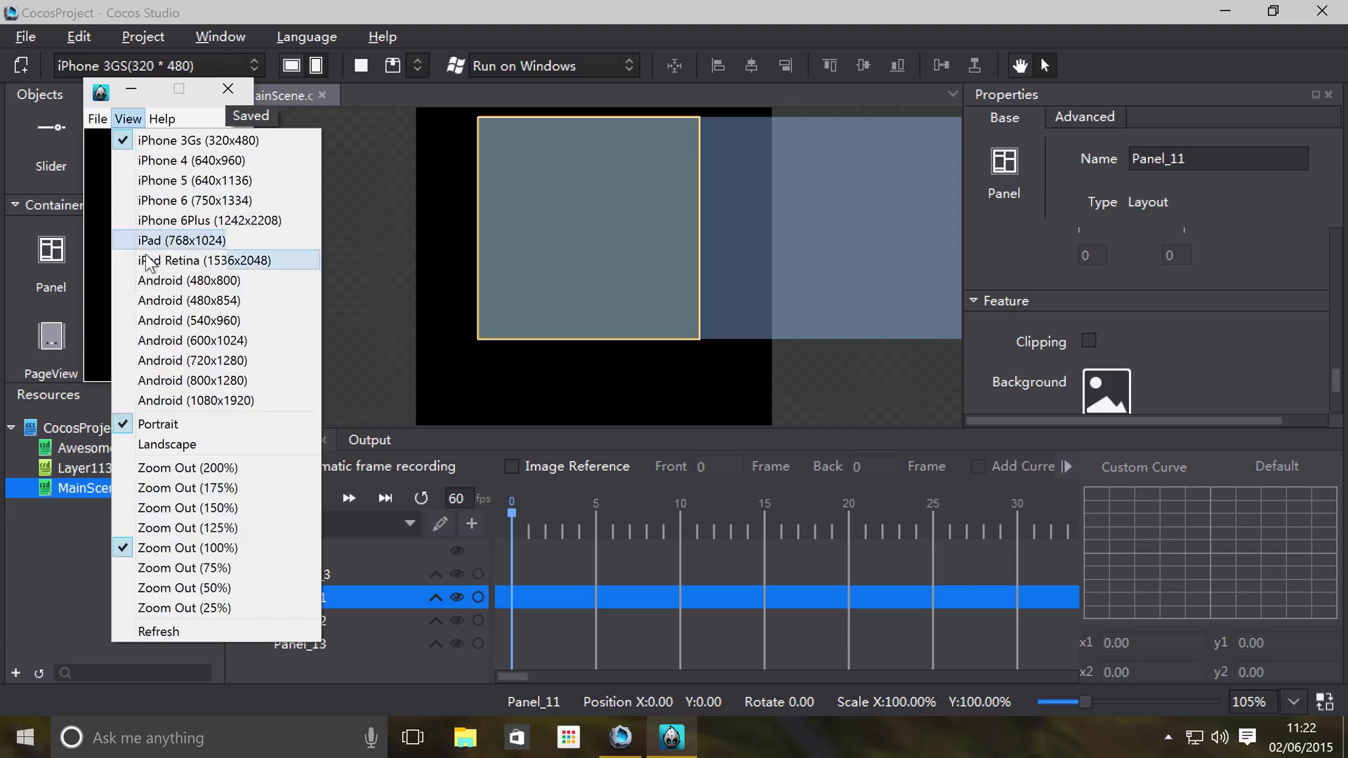
click(187, 468)
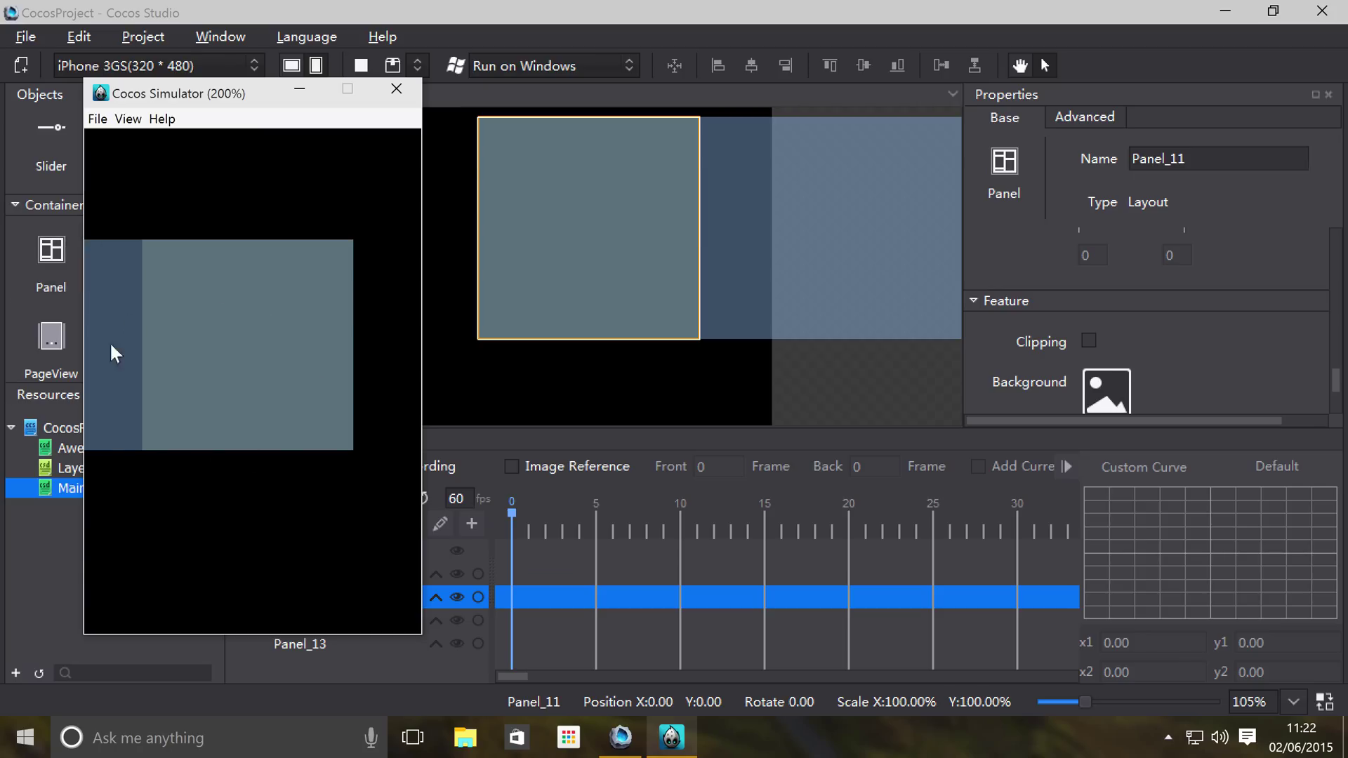
click(394, 90)
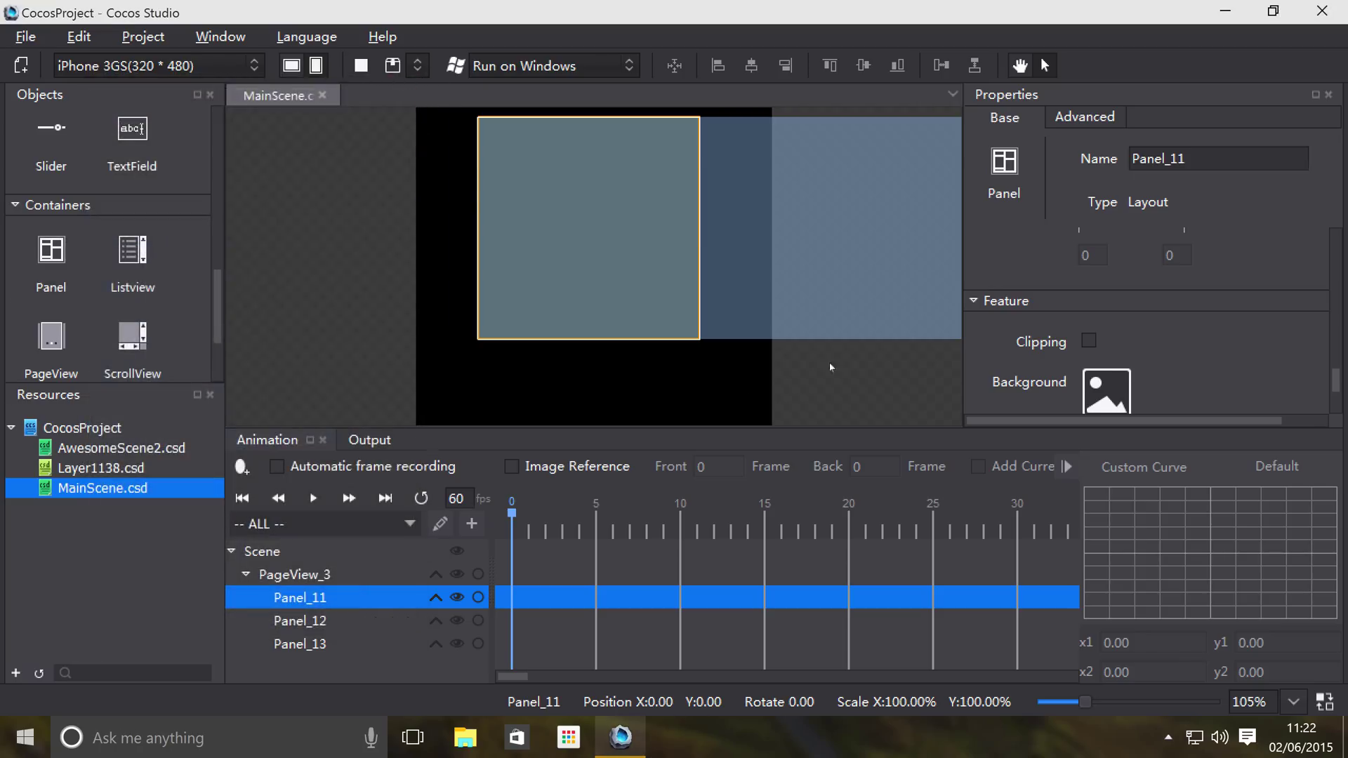
click(1086, 339)
Turn on Clipping for PageView_3 and confirm in the simulator that only one page shows.
click(303, 574)
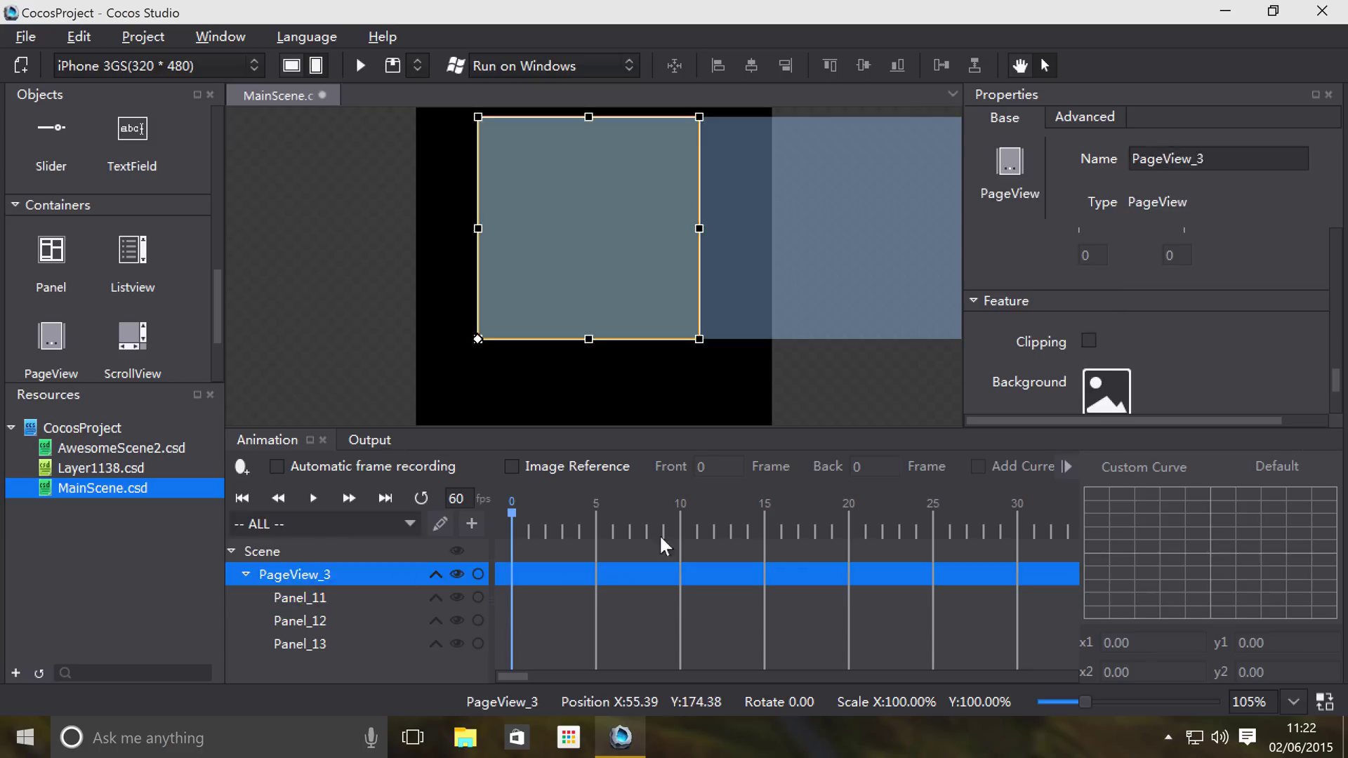
click(1088, 341)
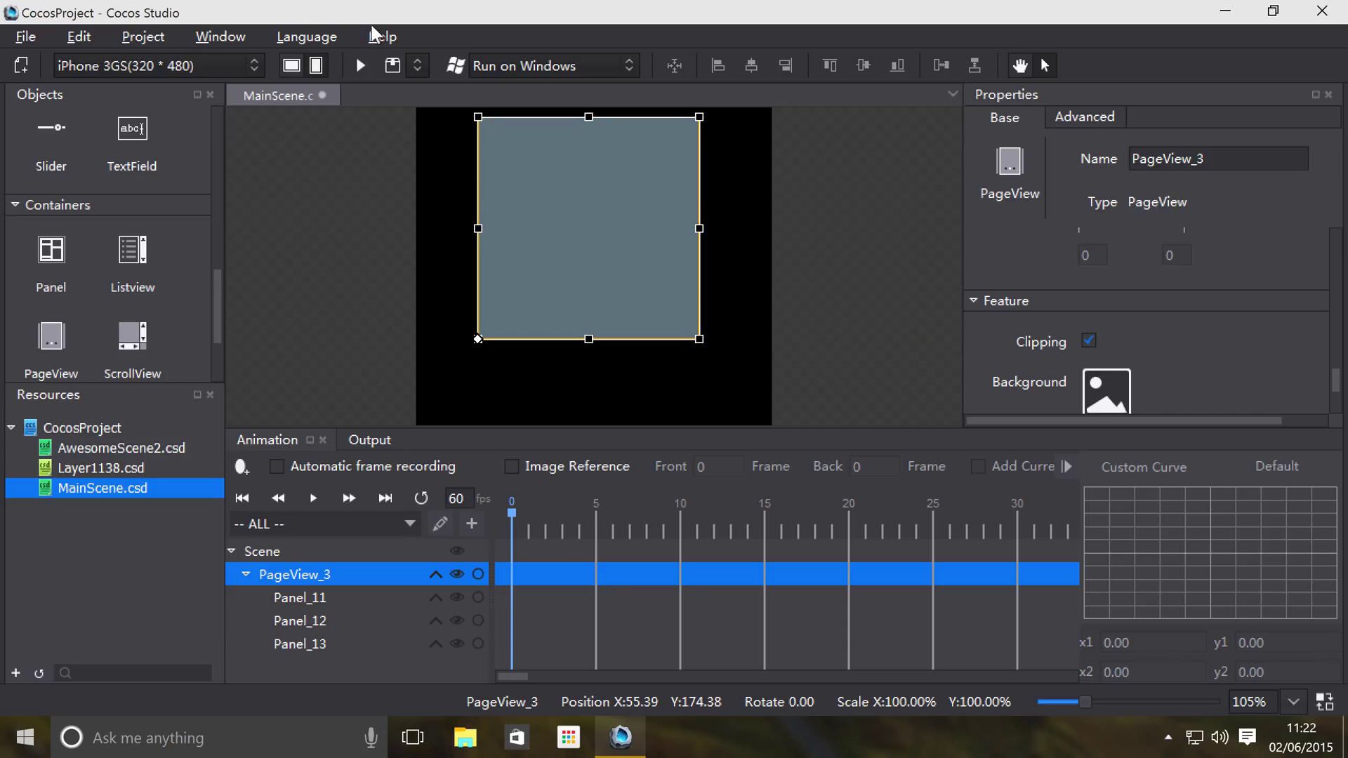
click(357, 68)
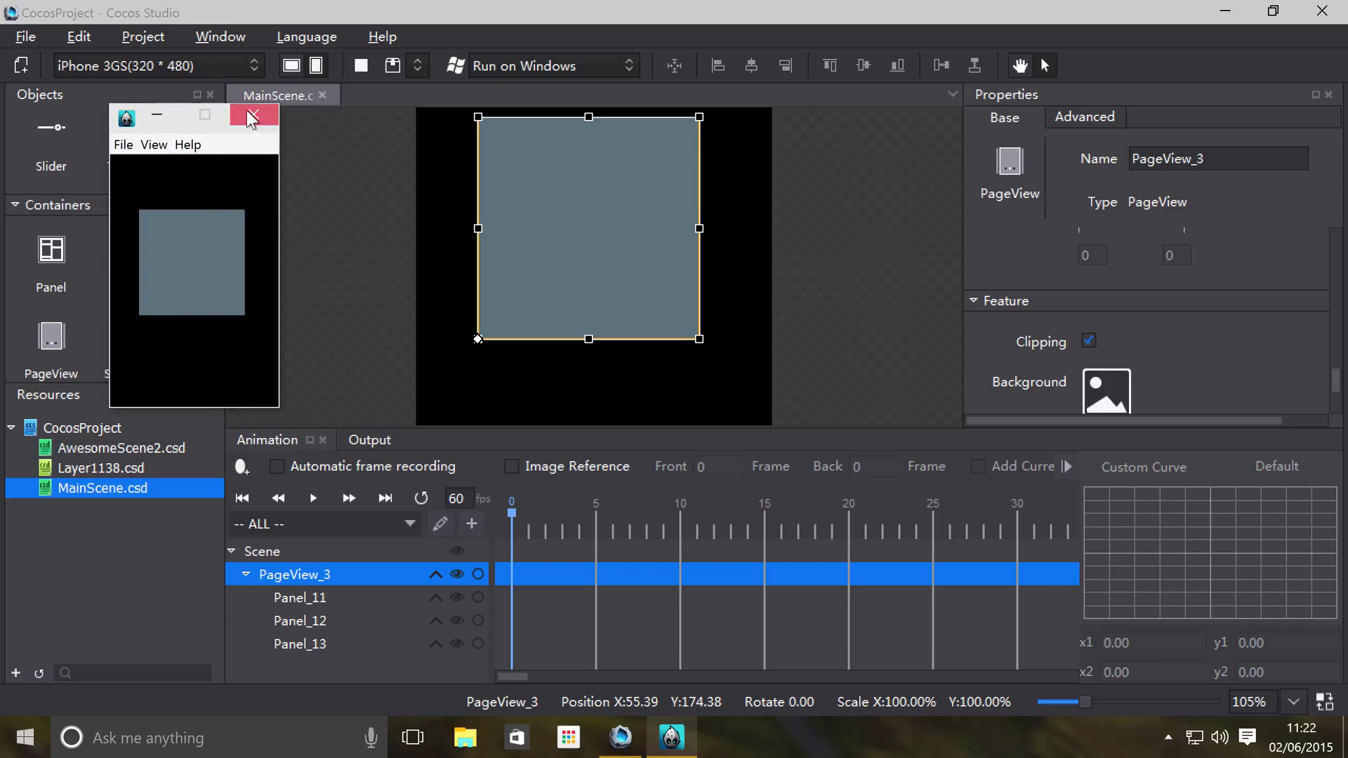
click(251, 113)
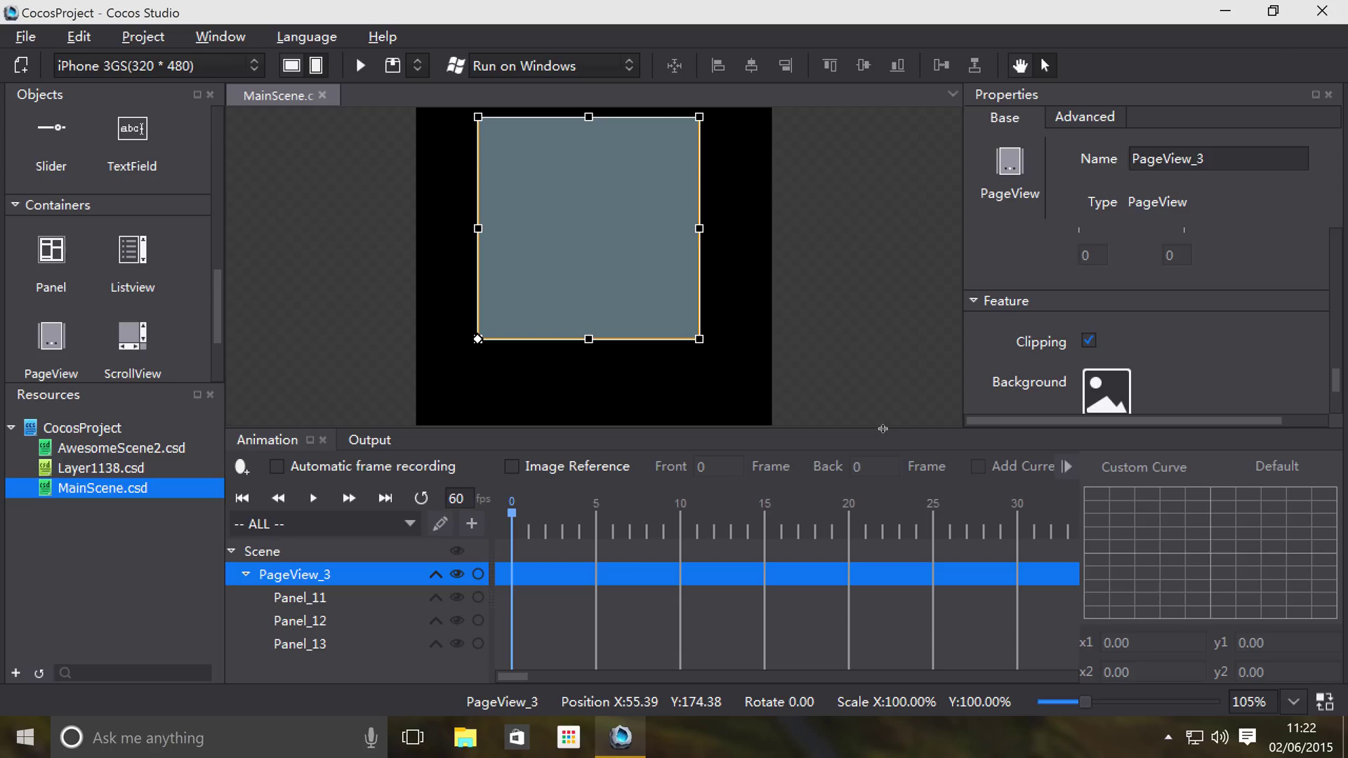
Add a Button to Panel_11 and move it to the panel's top-left area.
drag(883, 429, 807, 421)
scroll(108, 233, up, 5)
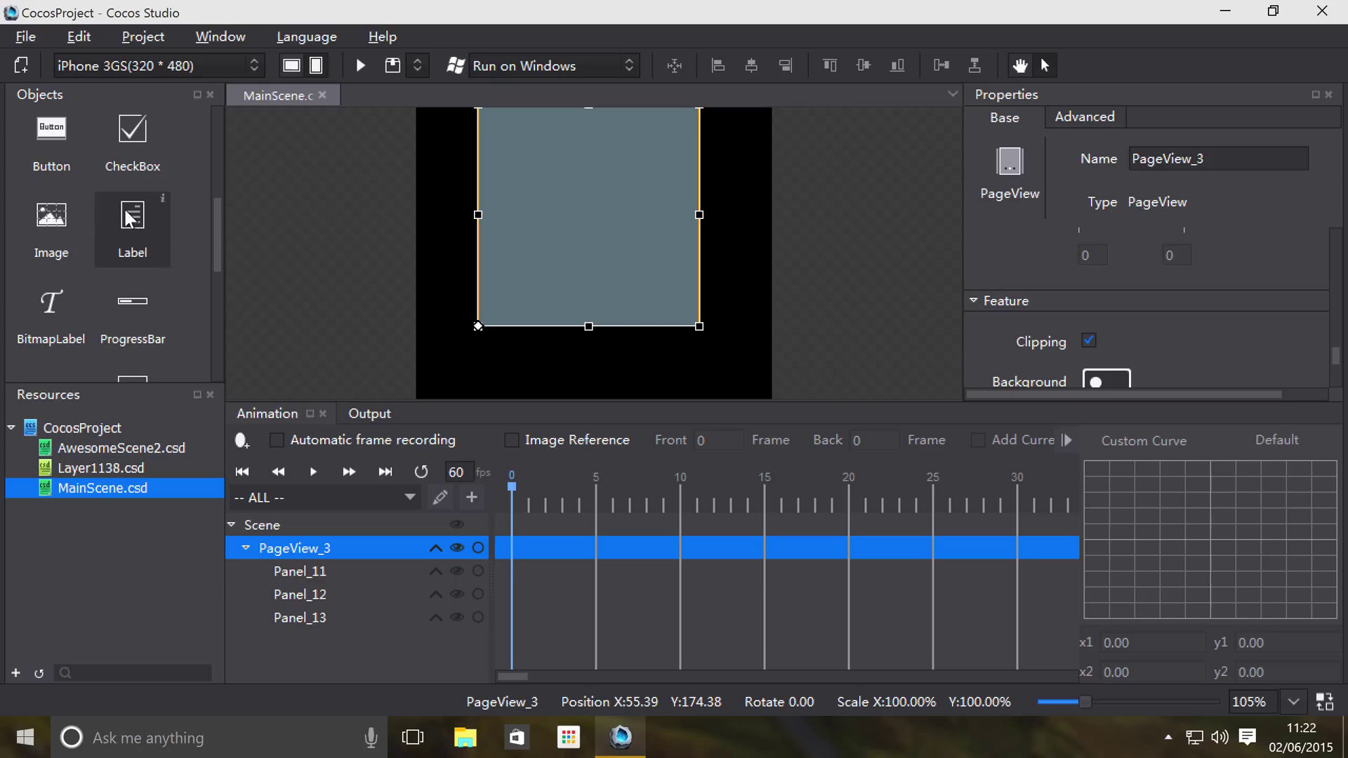
drag(66, 119, 291, 571)
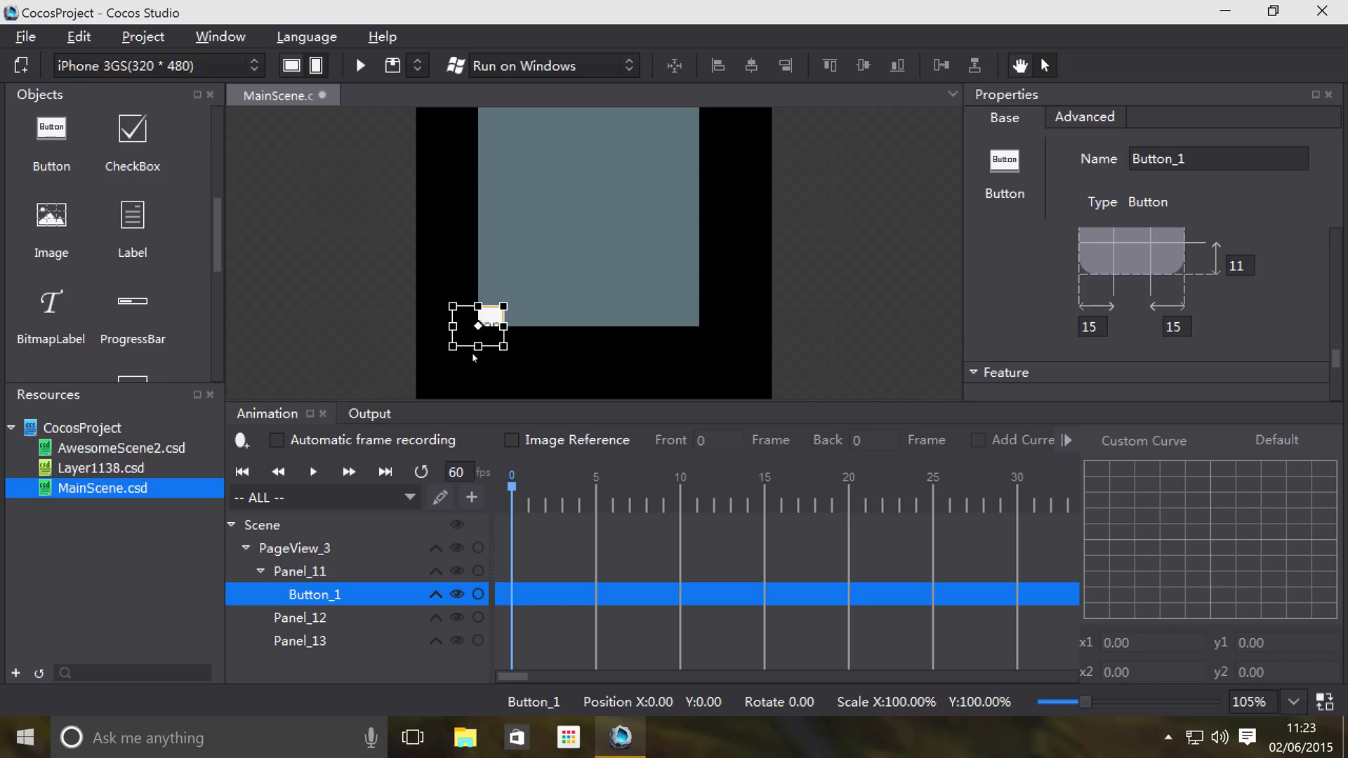
drag(496, 325, 526, 146)
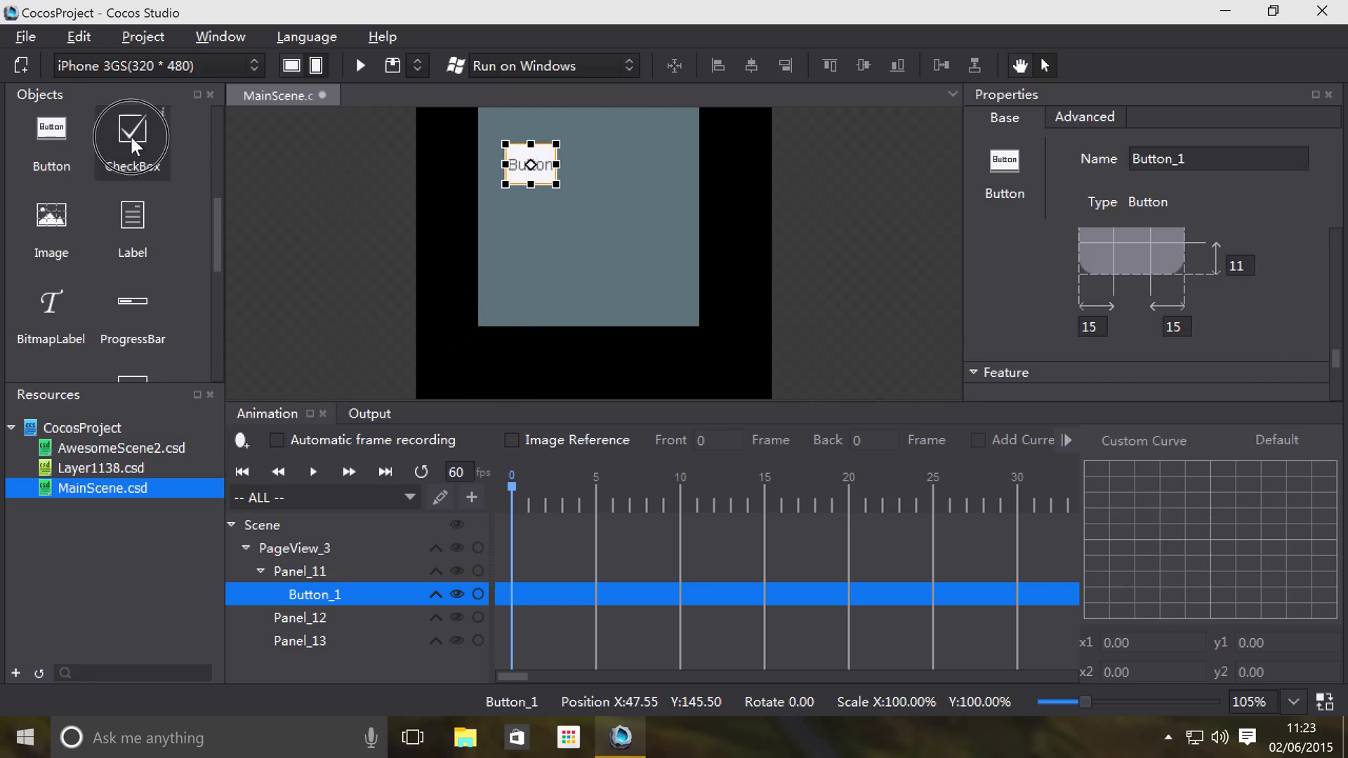
Add a CheckBox to Panel_11 at the lower right, and a BitmapLabel to Panel_12.
drag(137, 143, 305, 571)
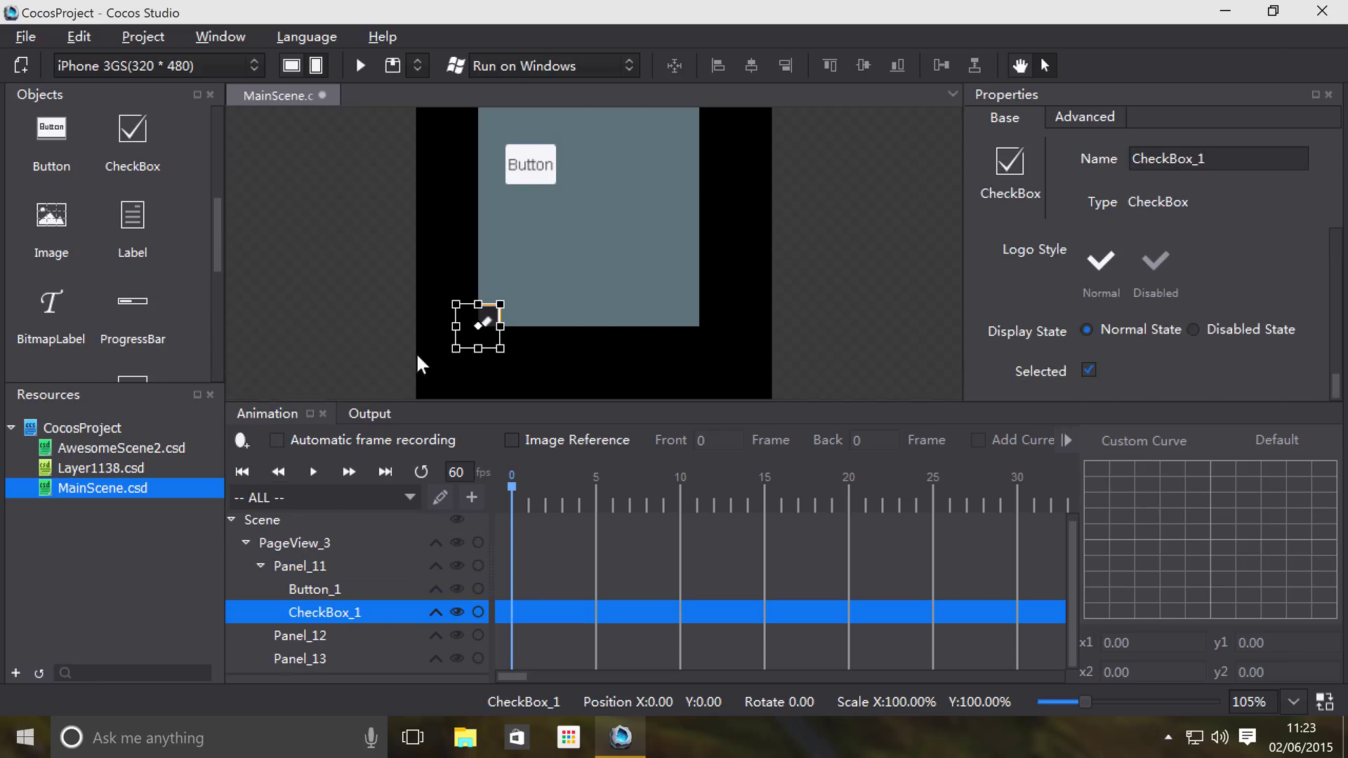
drag(486, 315, 633, 249)
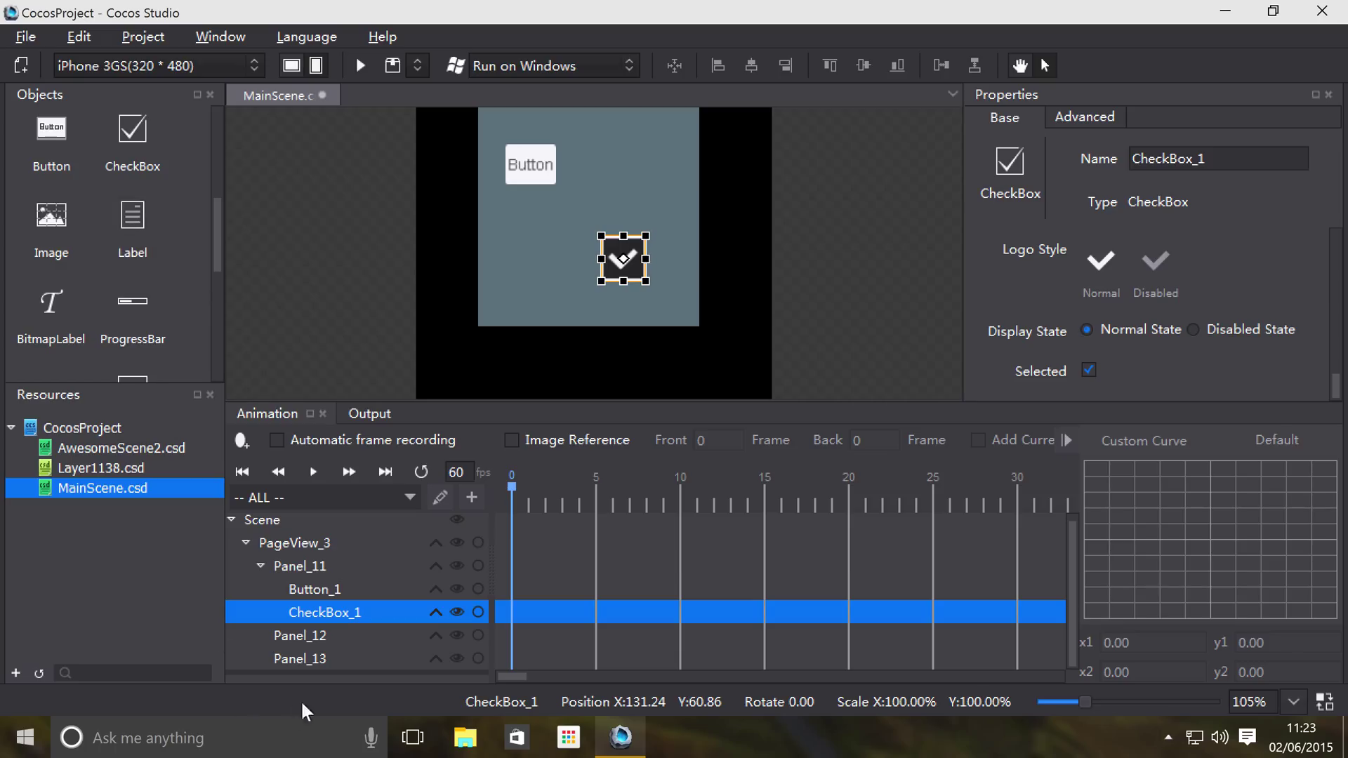
drag(66, 313, 302, 638)
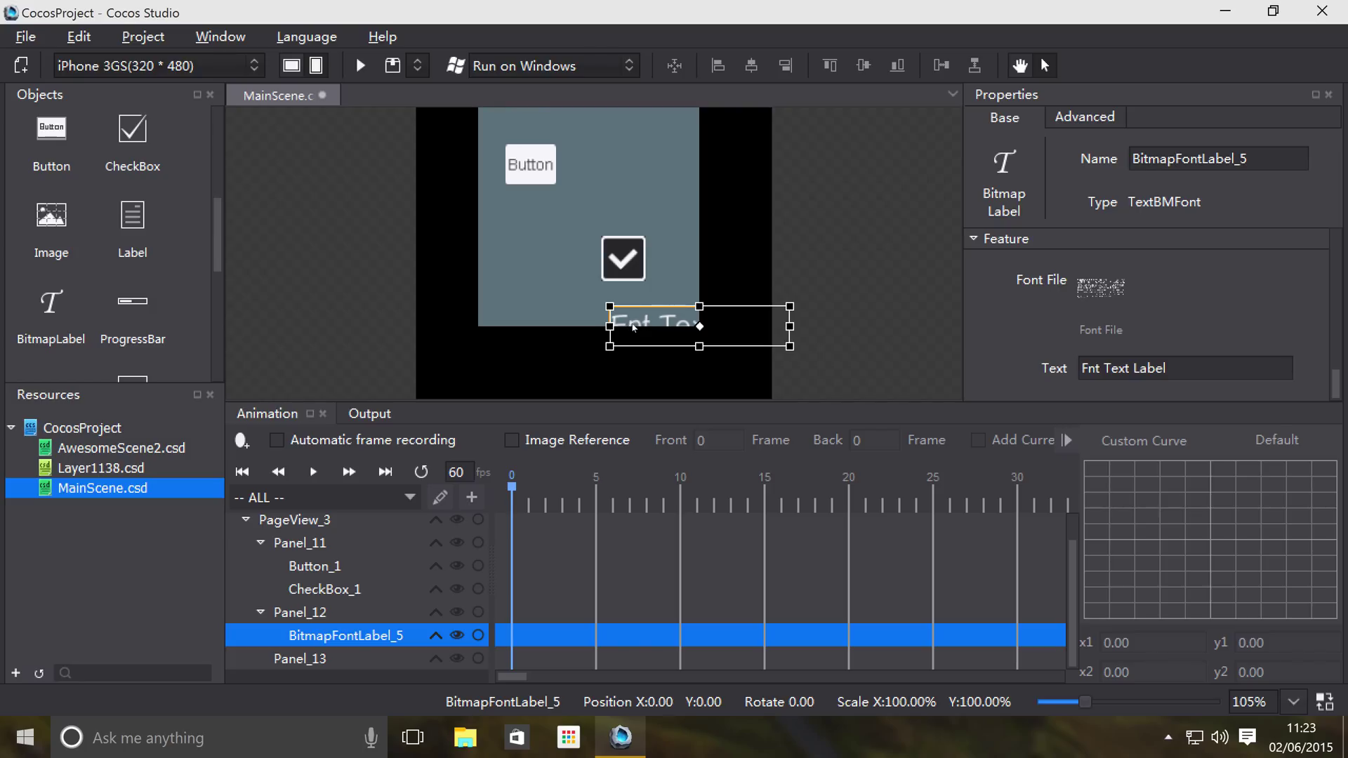
Move BitmapFontLabel_5 up and right, then add Image_1 to Panel_12.
drag(631, 326, 731, 191)
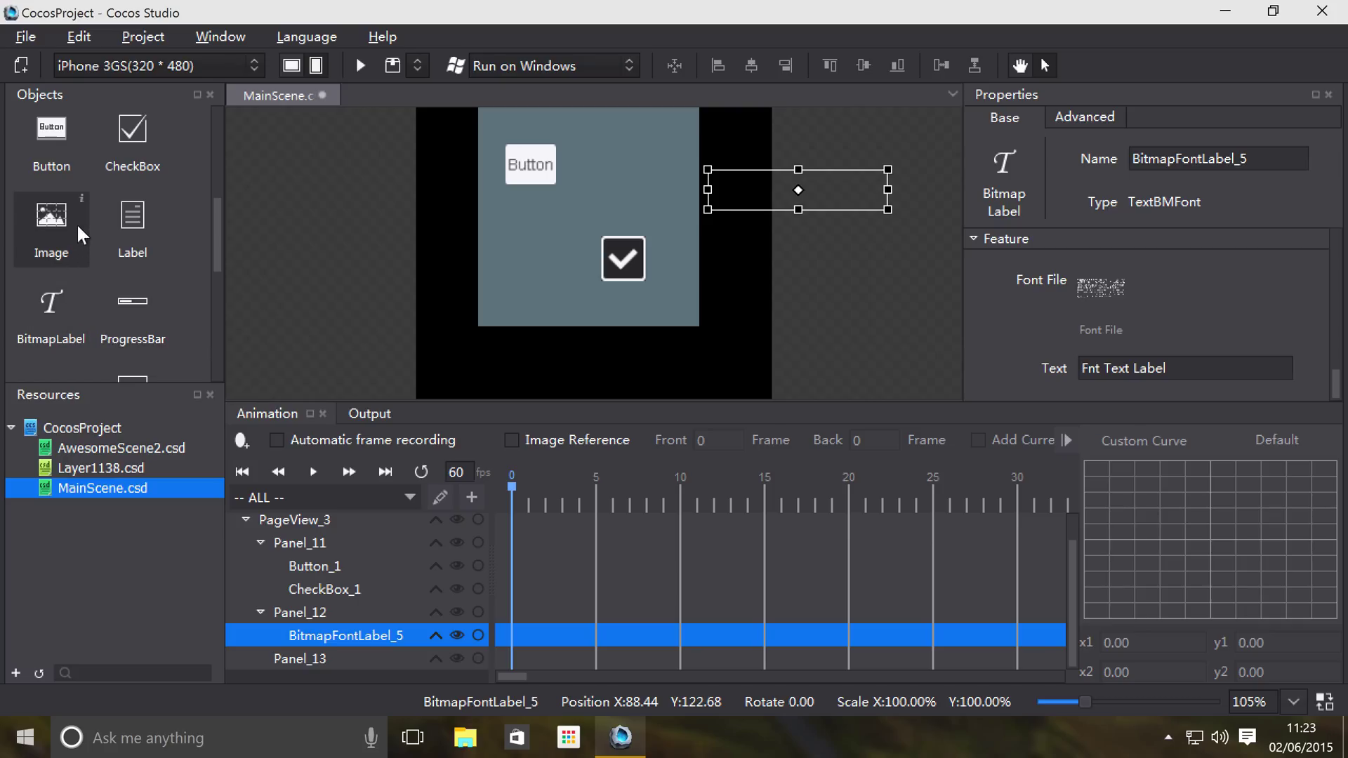
drag(77, 222, 294, 610)
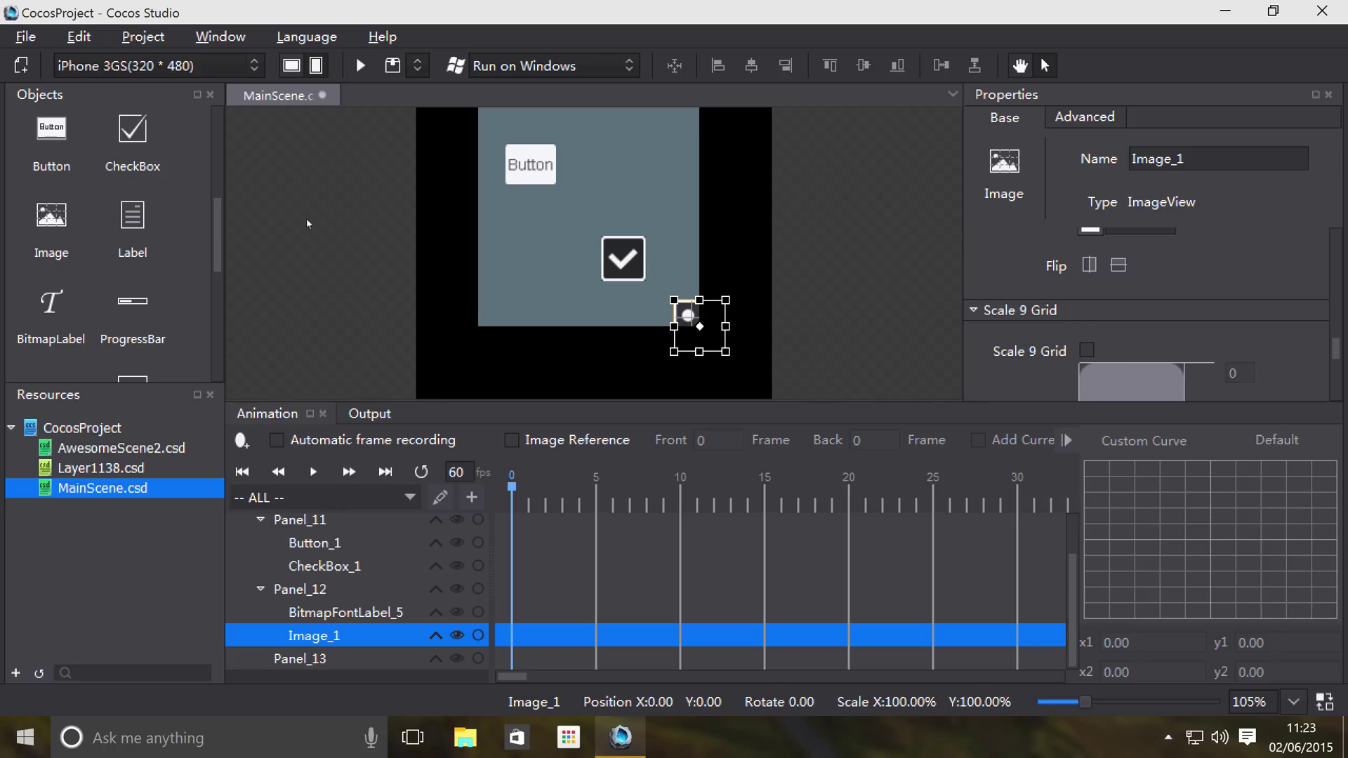
scroll(187, 260, down, 4)
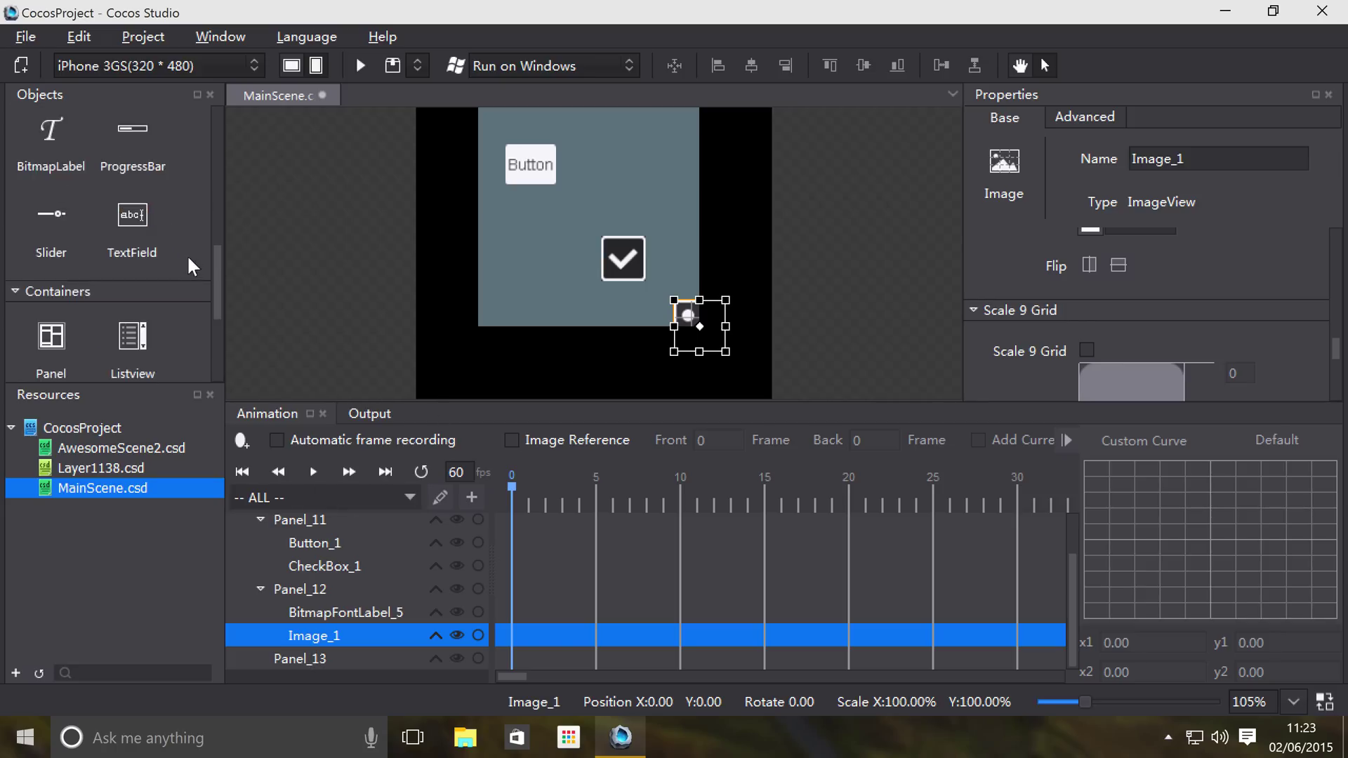
scroll(62, 297, up, 2)
scroll(91, 242, up, 3)
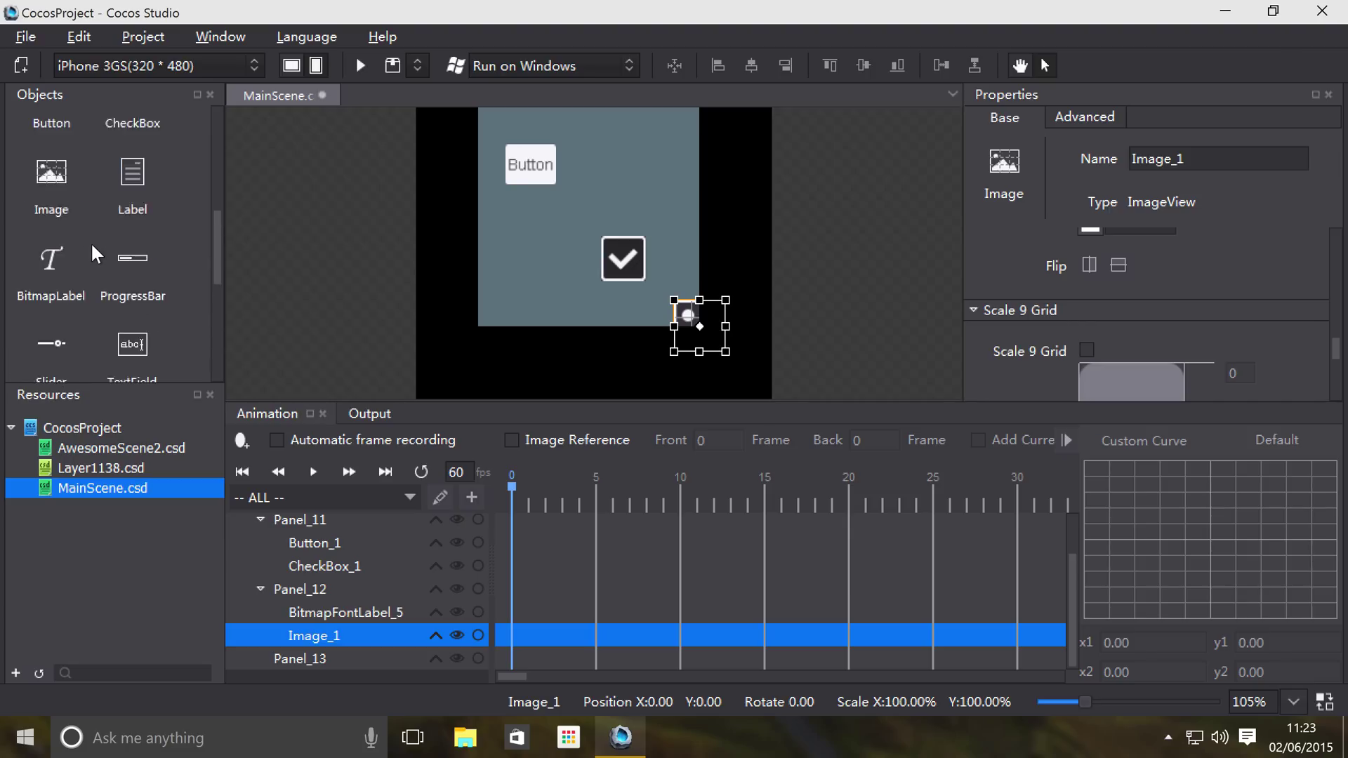
Add a 'Text Label' Text_1 to Panel_13 and bring up its properties.
drag(129, 278, 293, 659)
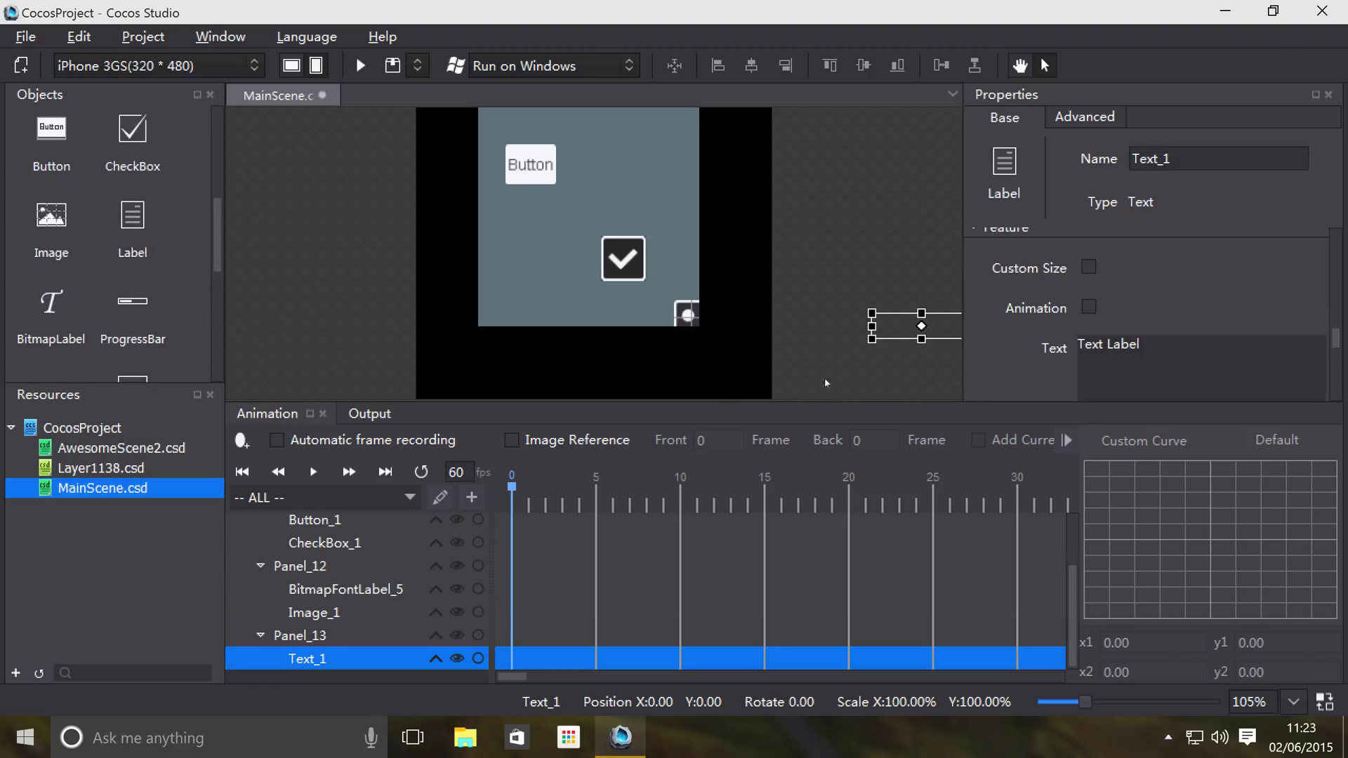
scroll(805, 312, up, 2)
scroll(821, 323, down, 3)
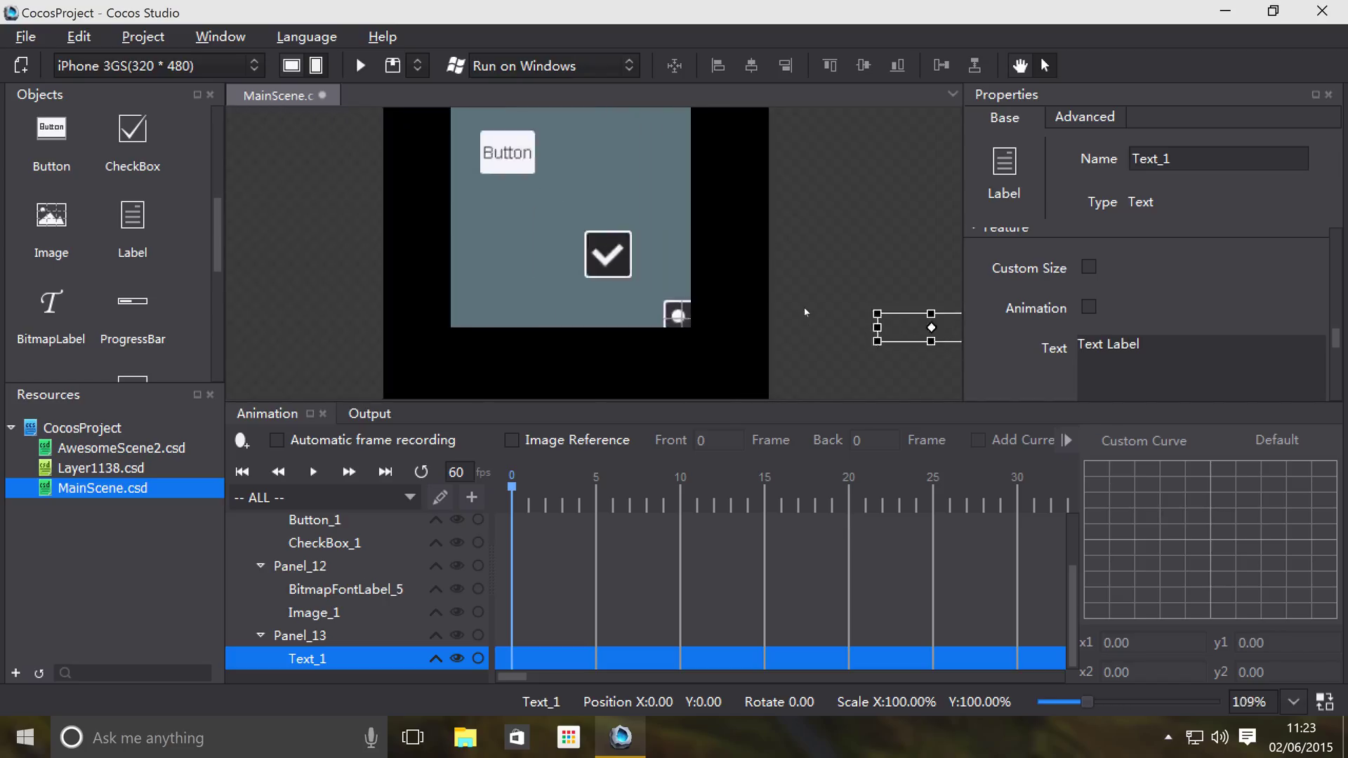
middle_drag(829, 331, 629, 328)
click(320, 656)
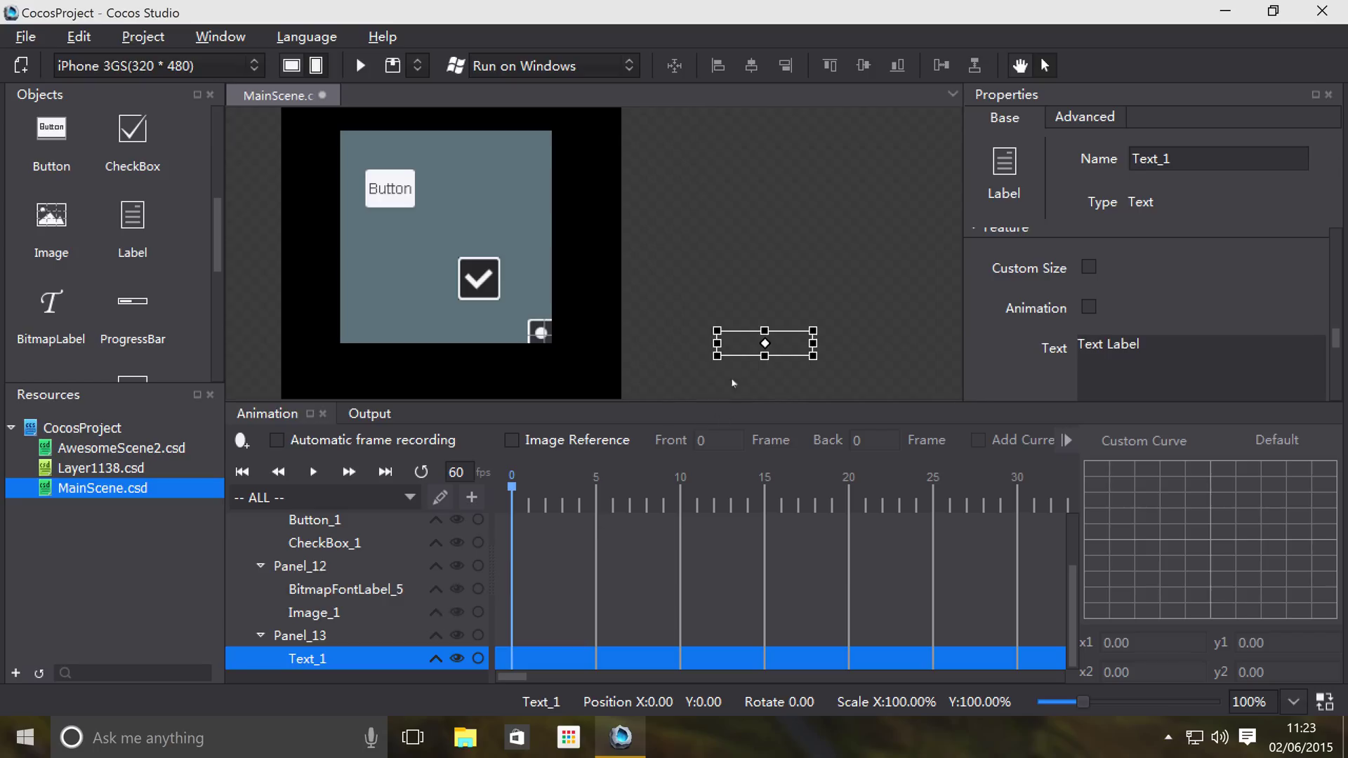
click(746, 340)
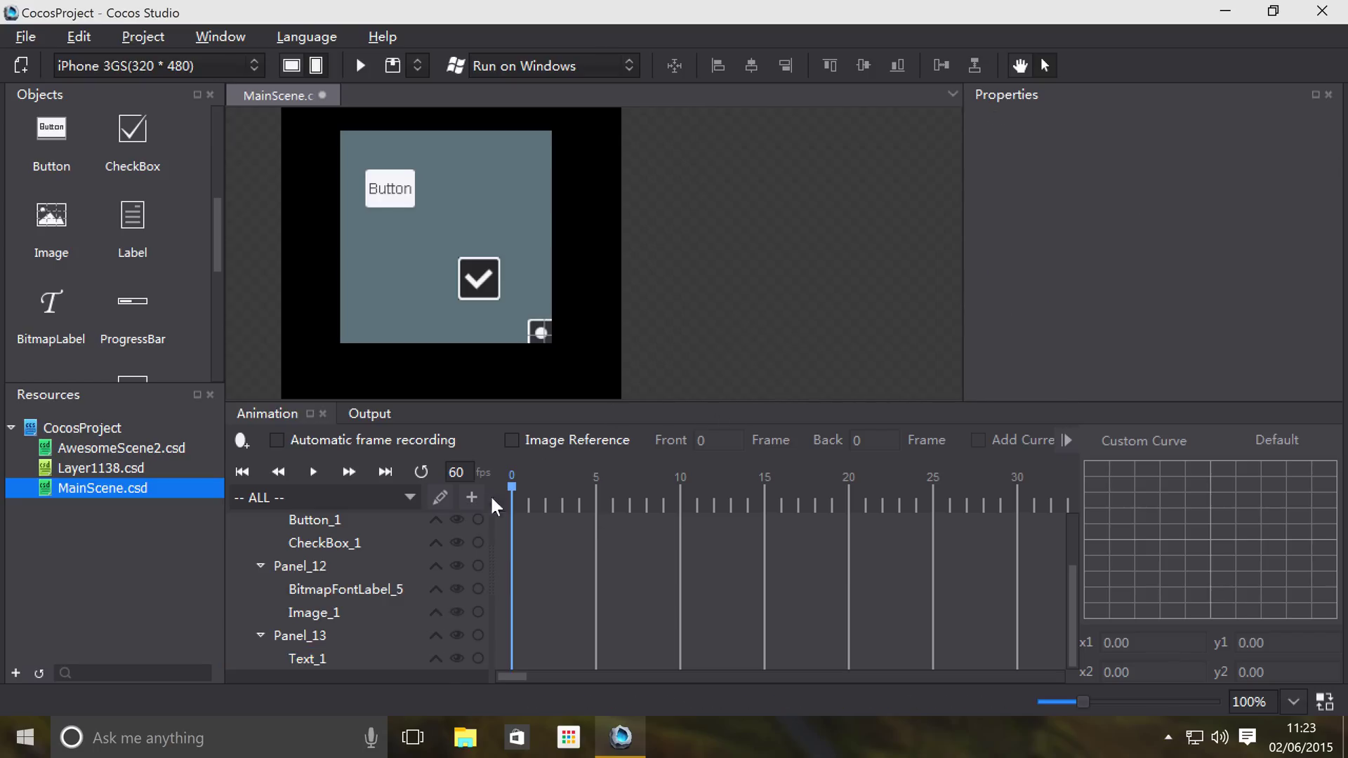
click(341, 655)
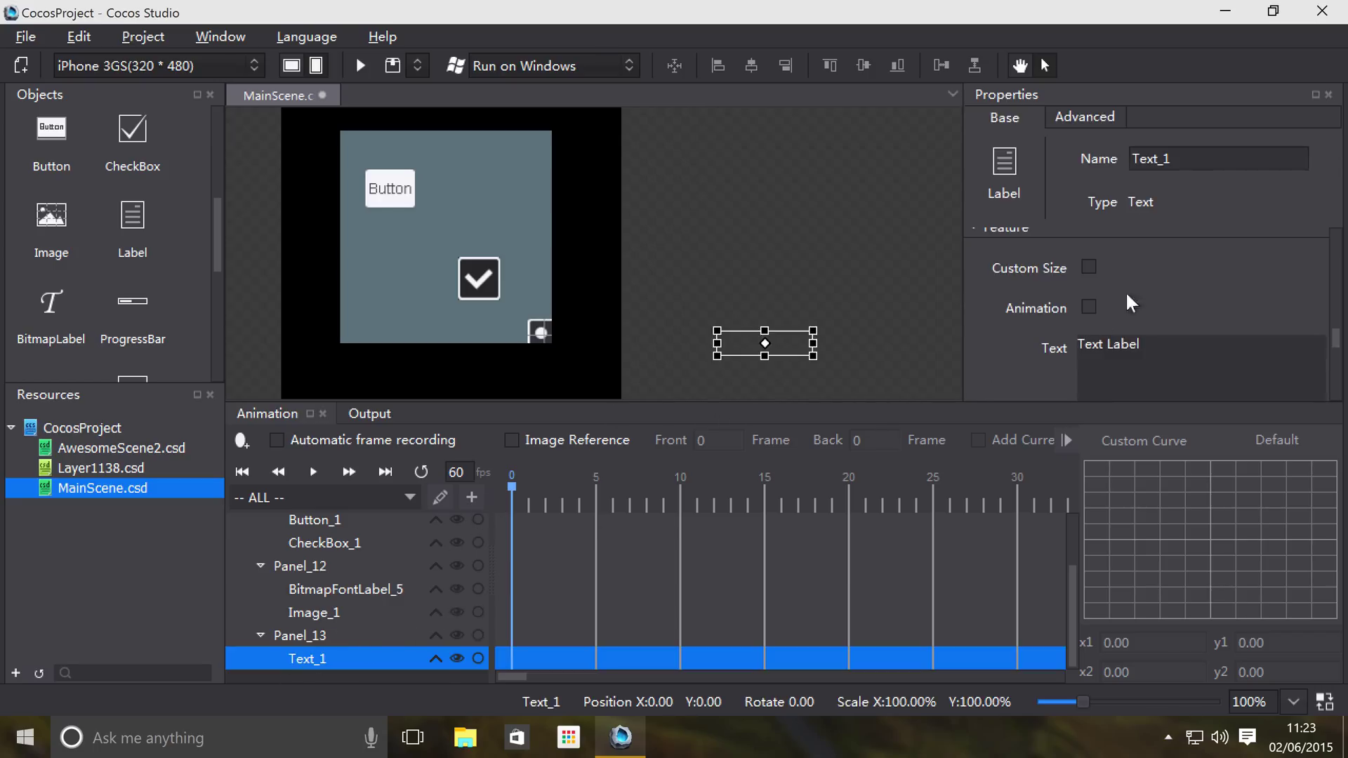
scroll(1135, 271, up, 10)
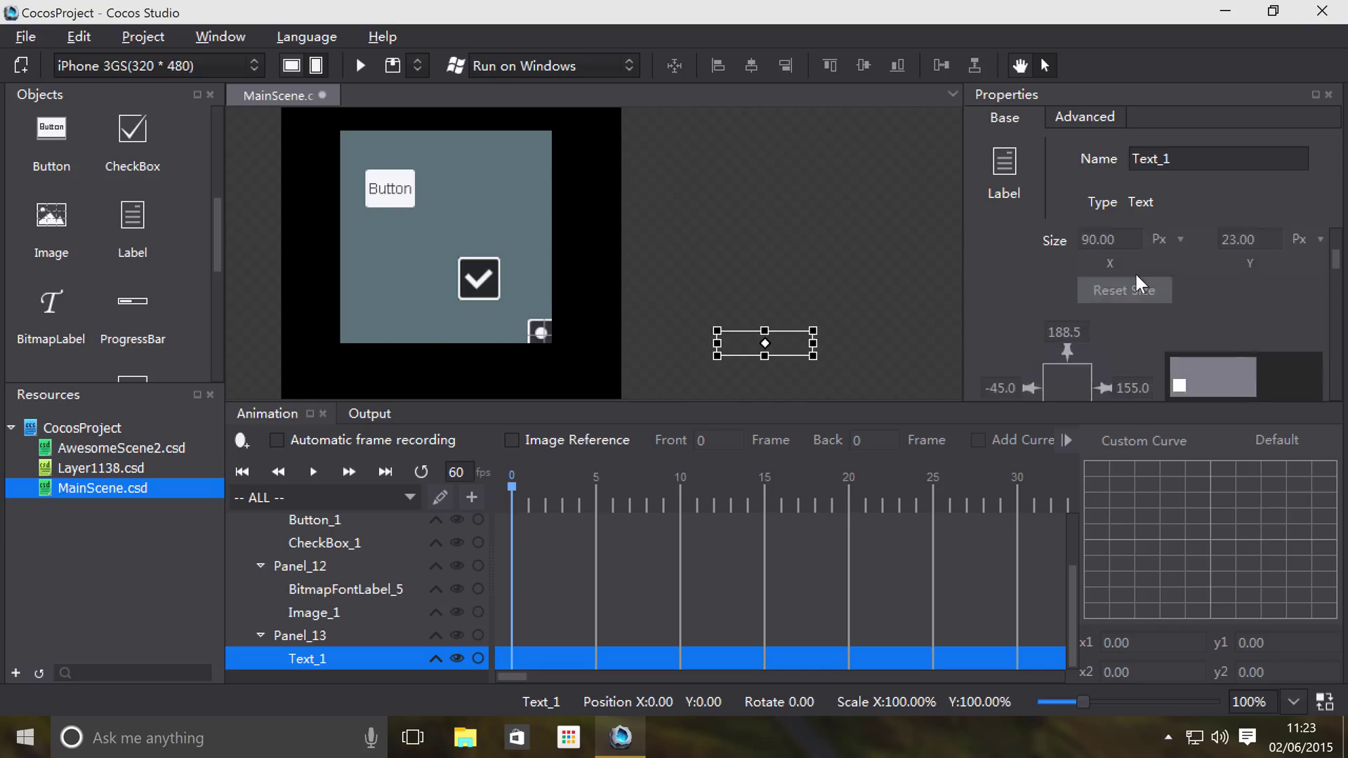
Set Text_1's position to X 50 and Y 50.
click(1092, 346)
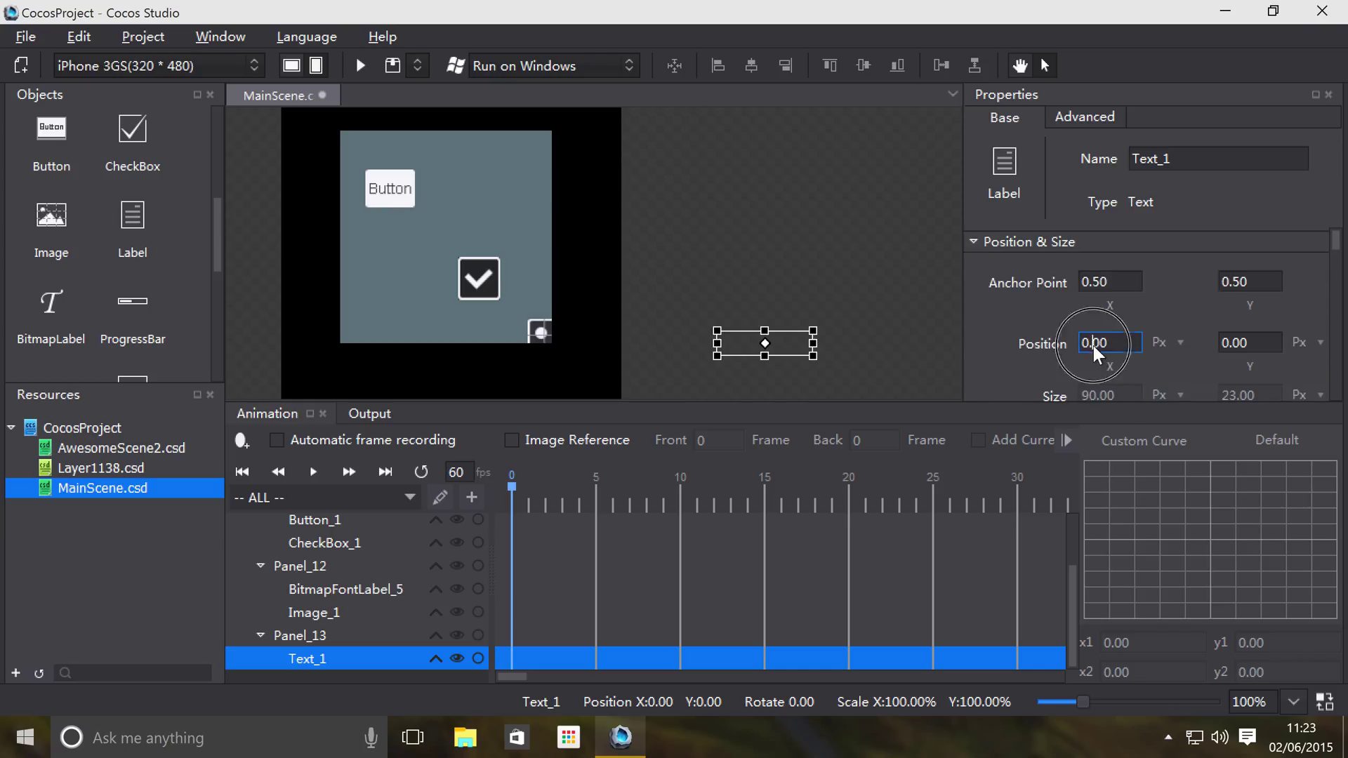
text(50)
key(Tab)
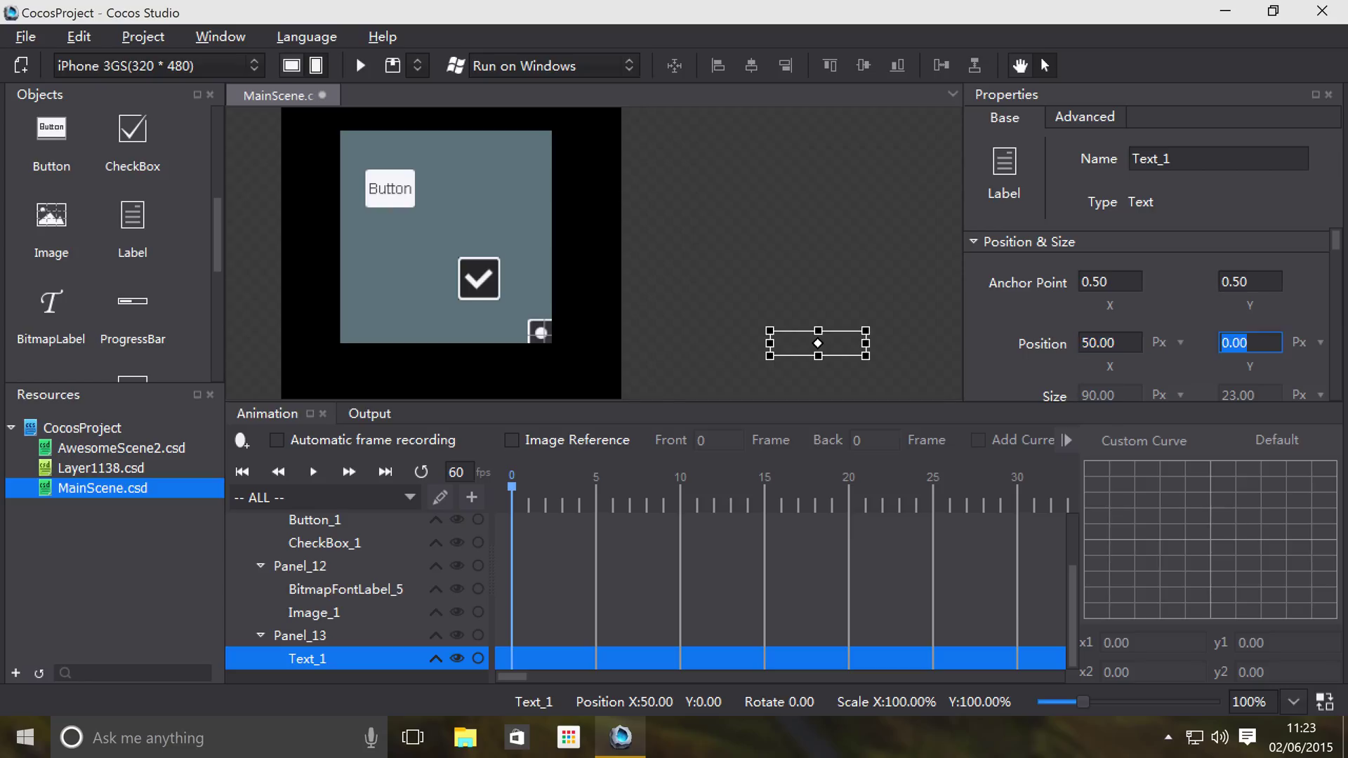
text(50)
key(Return)
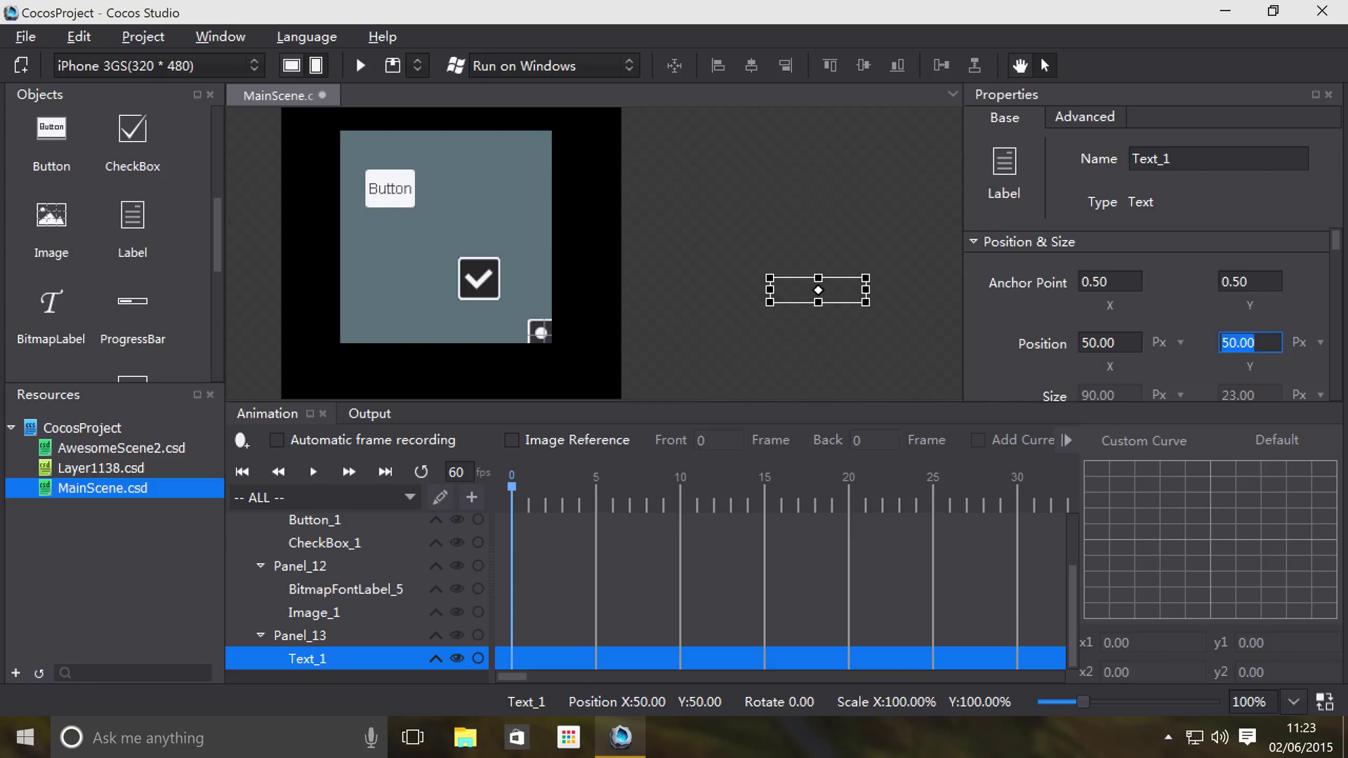
Change Text_1's text from 'Text Label' to 'OH YH DUFF MAN'.
scroll(1281, 272, down, 10)
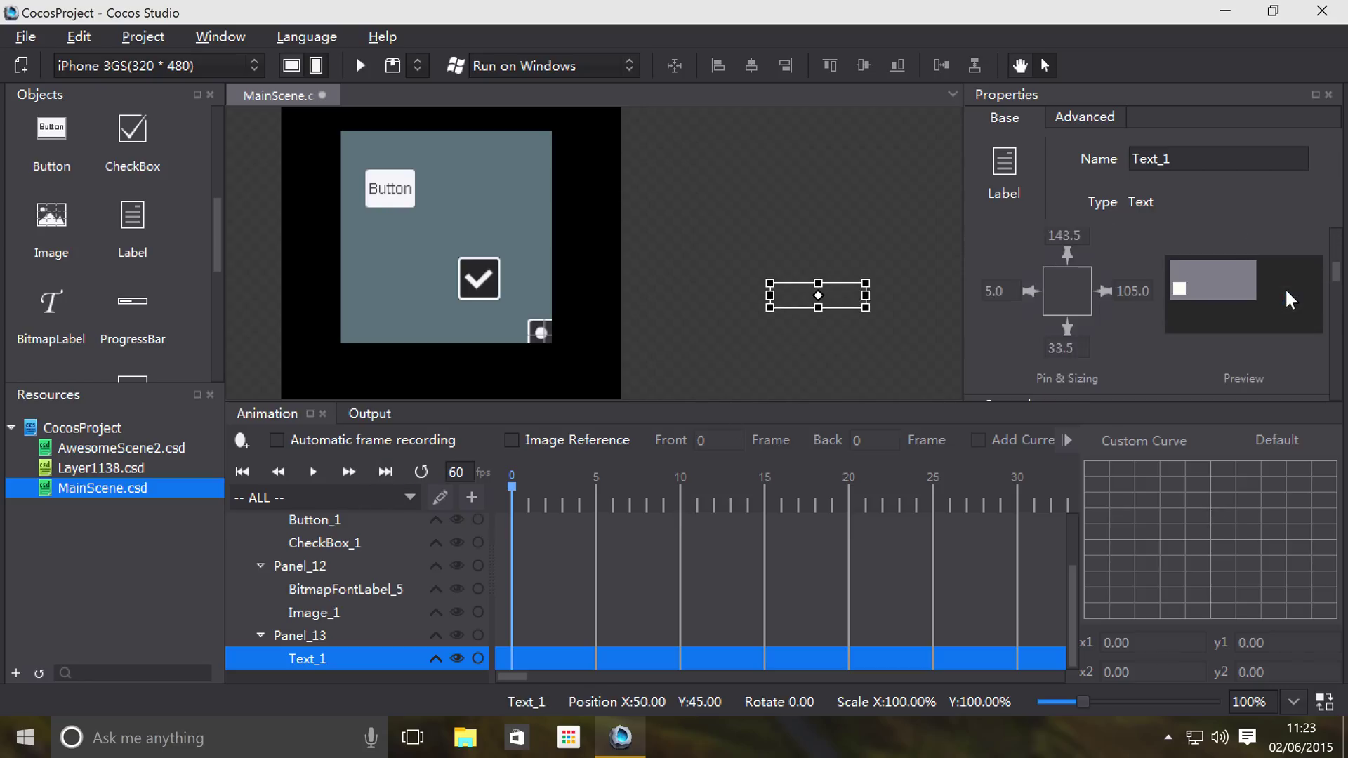
scroll(1284, 288, down, 5)
scroll(1199, 304, up, 3)
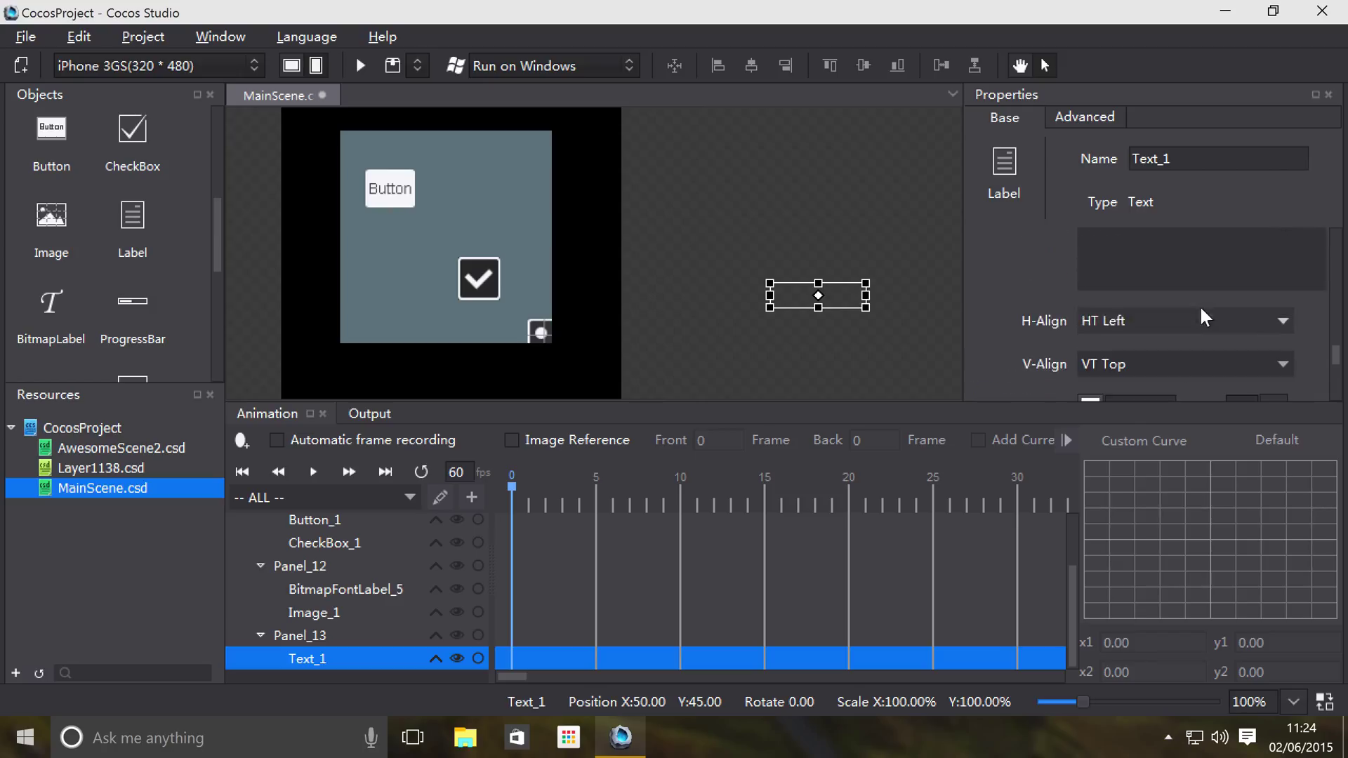
scroll(1157, 319, up, 2)
triple_click(1157, 319)
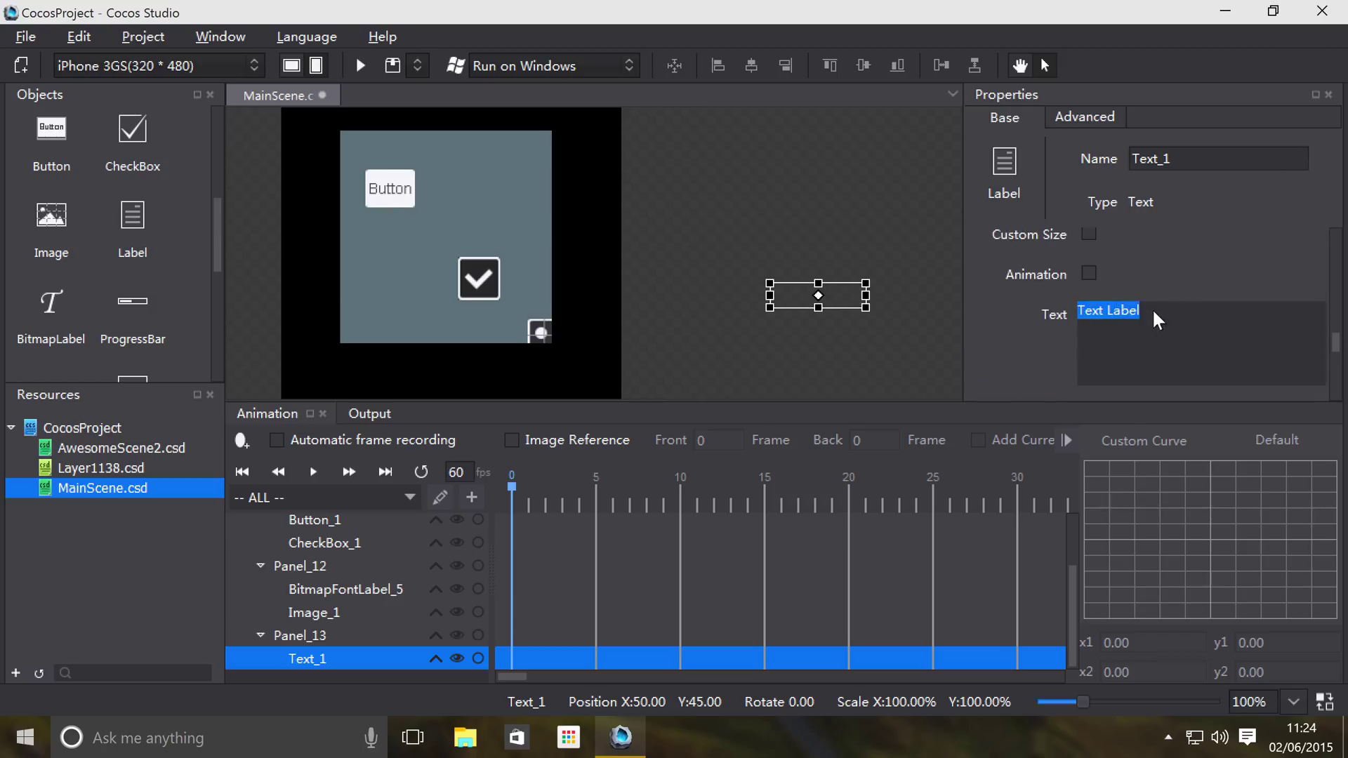
text(OH YH)
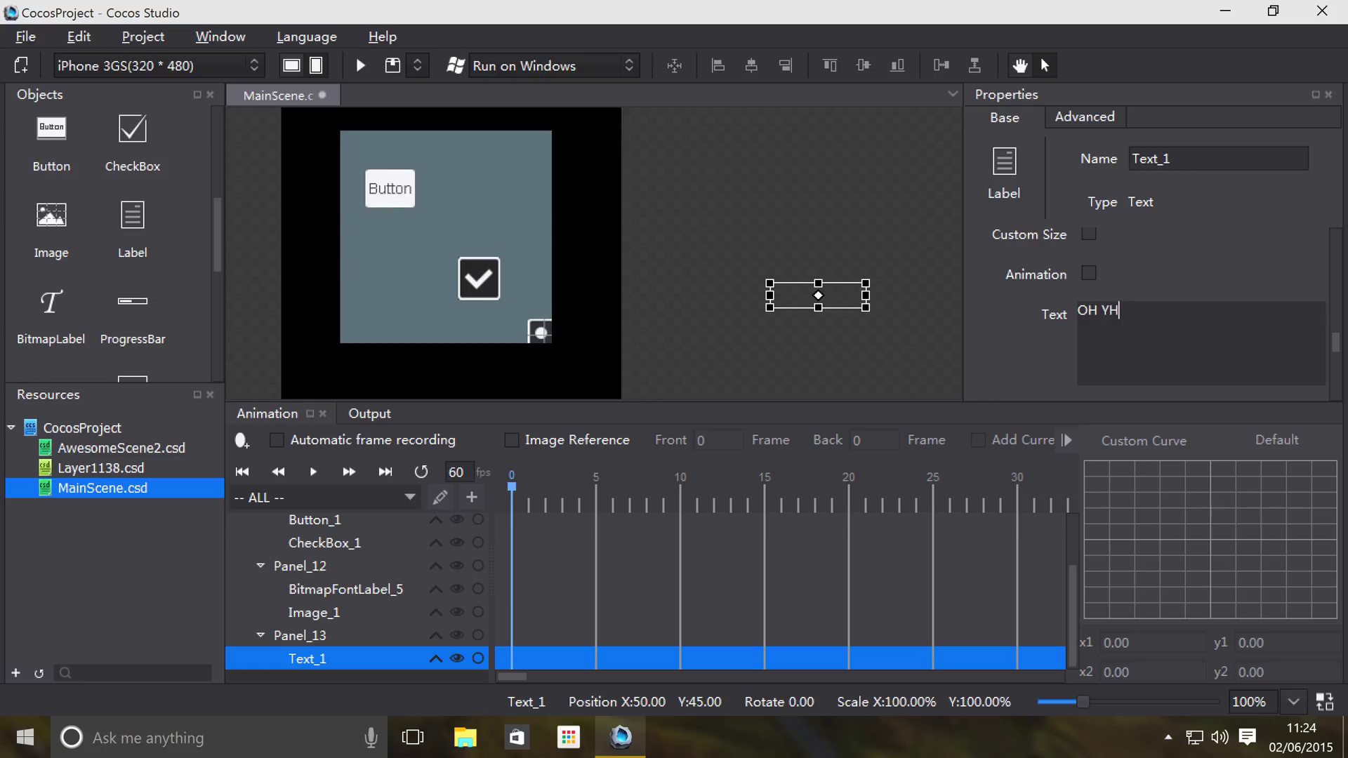
text( DUFF MAN)
key(Return)
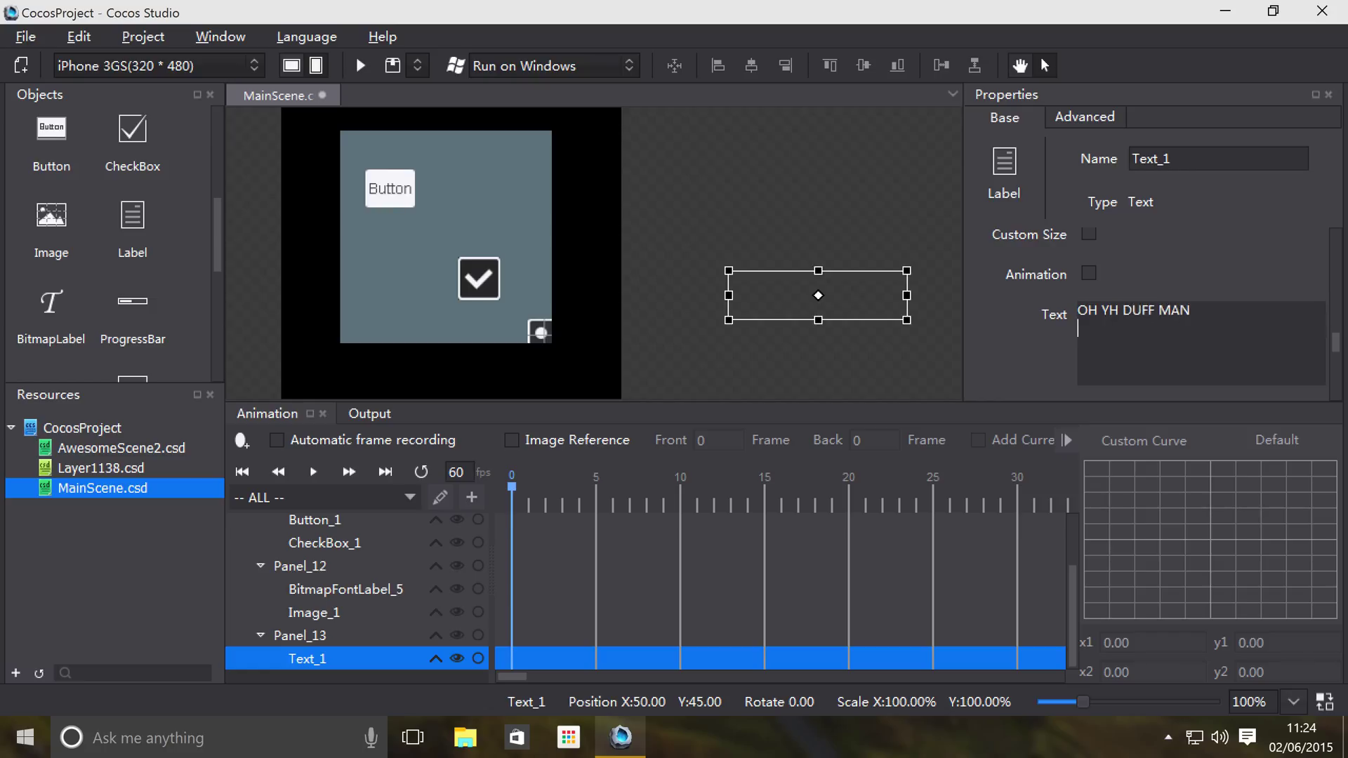
Save MainScene and run it in the simulator at 200% size.
click(362, 65)
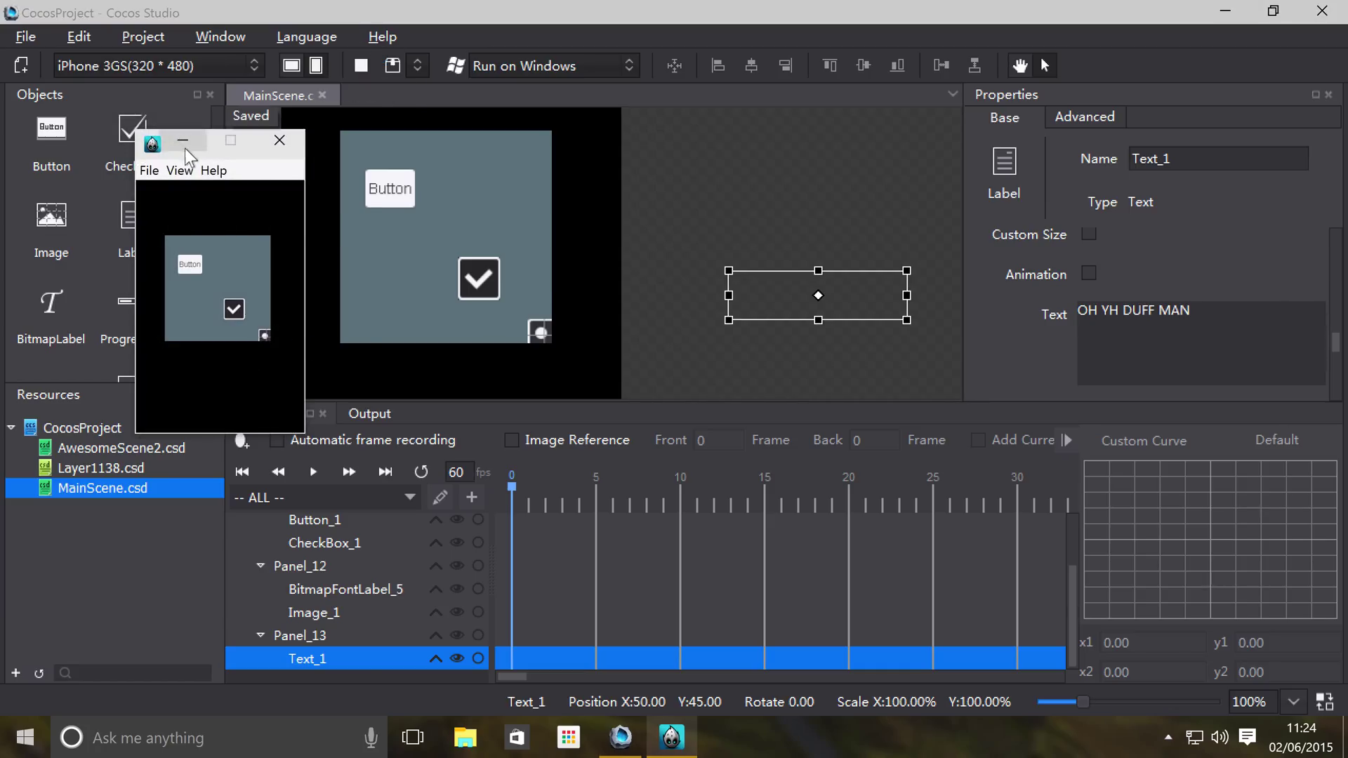
click(181, 170)
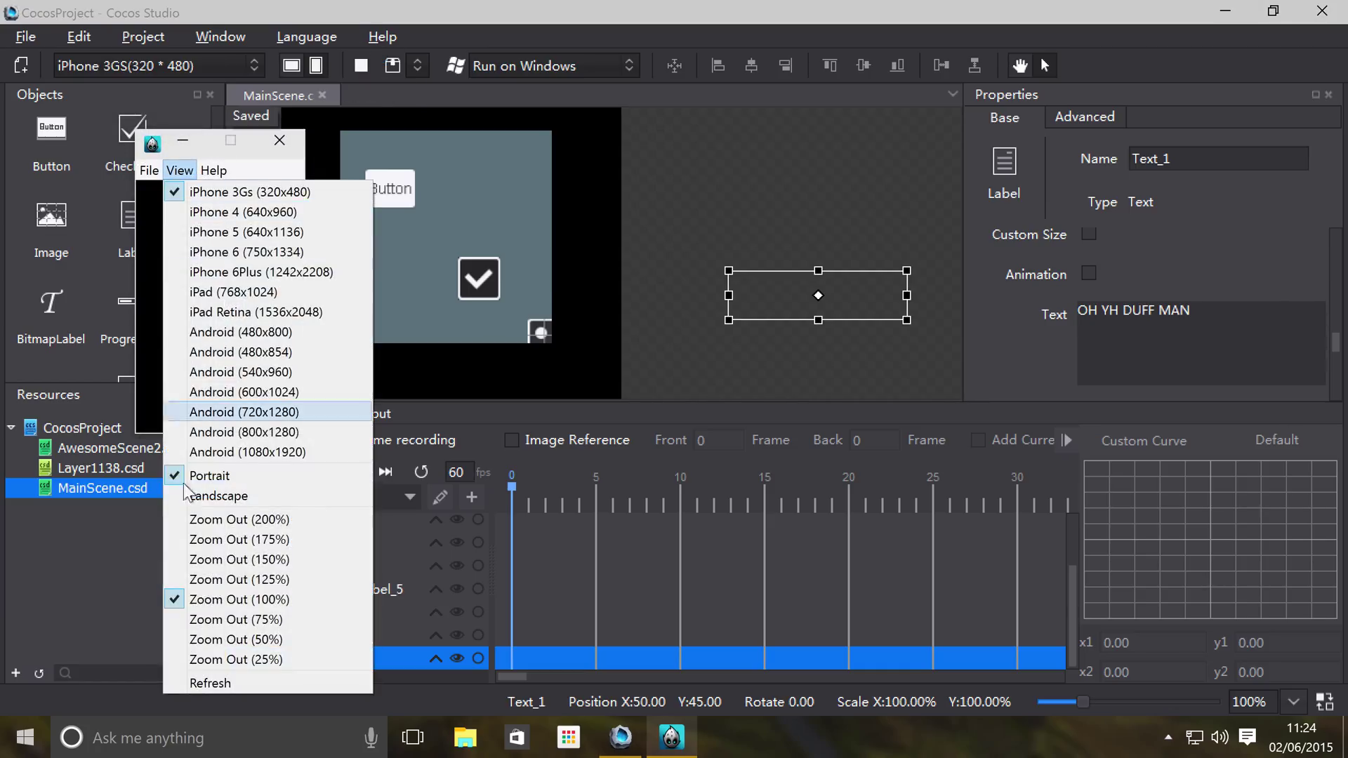
click(274, 519)
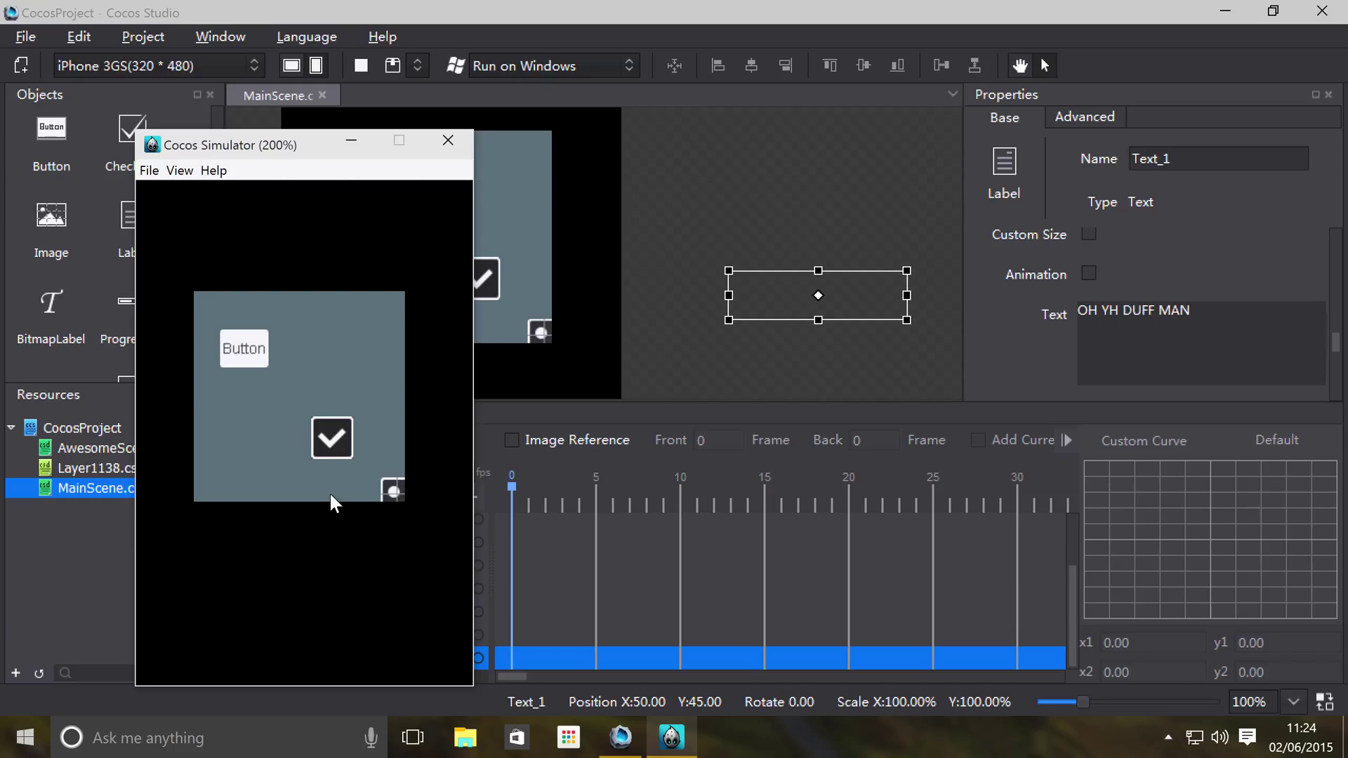
click(340, 441)
drag(242, 363, 179, 353)
drag(341, 369, 184, 365)
drag(254, 412, 214, 462)
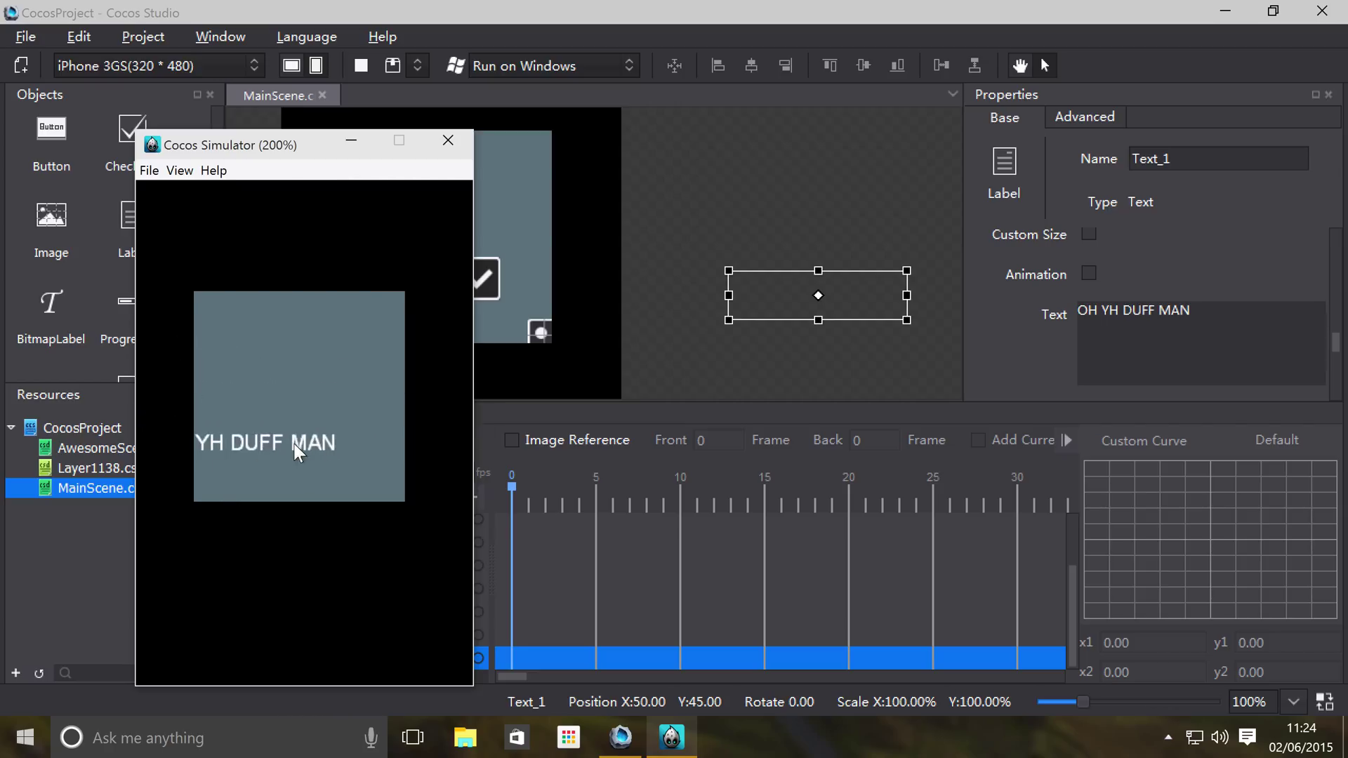
drag(296, 448, 528, 358)
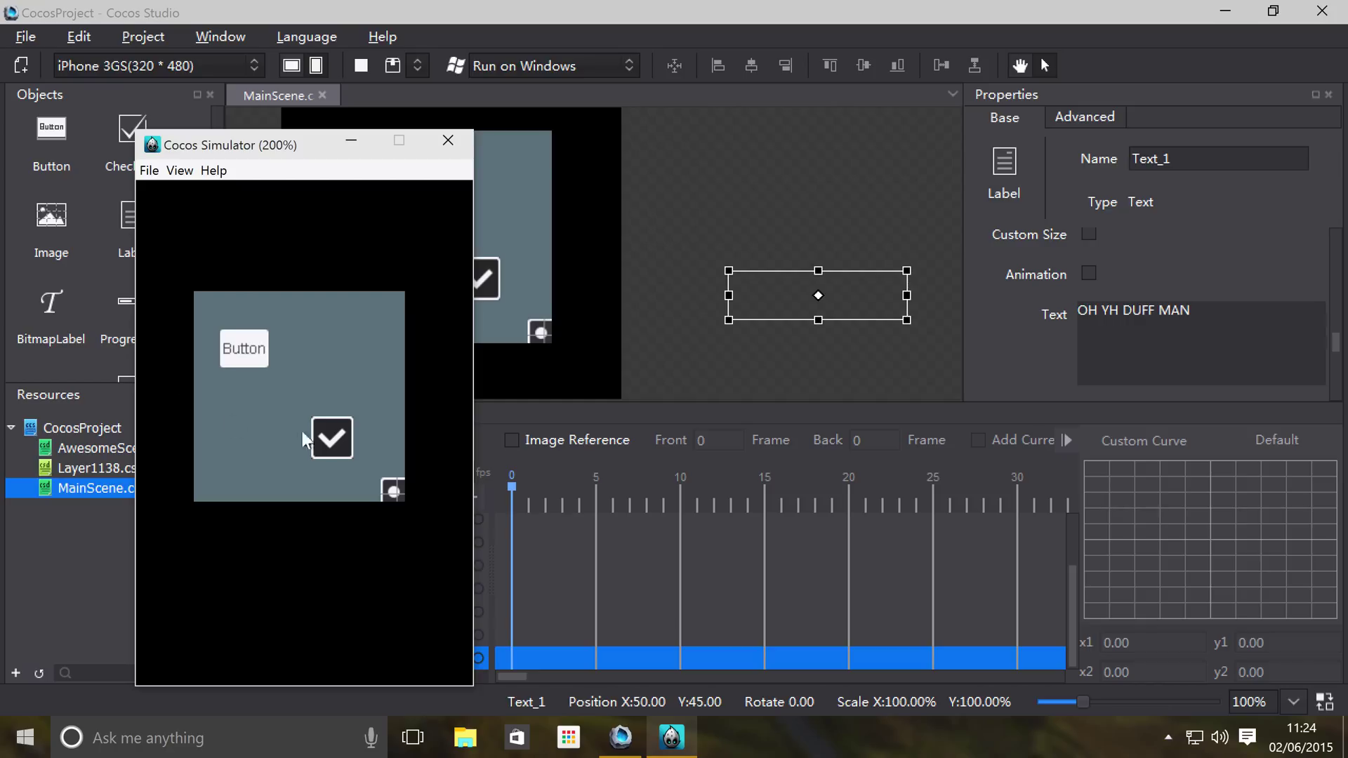
Close the simulator and lower the Animation panel splitter to enlarge the canvas area.
click(448, 144)
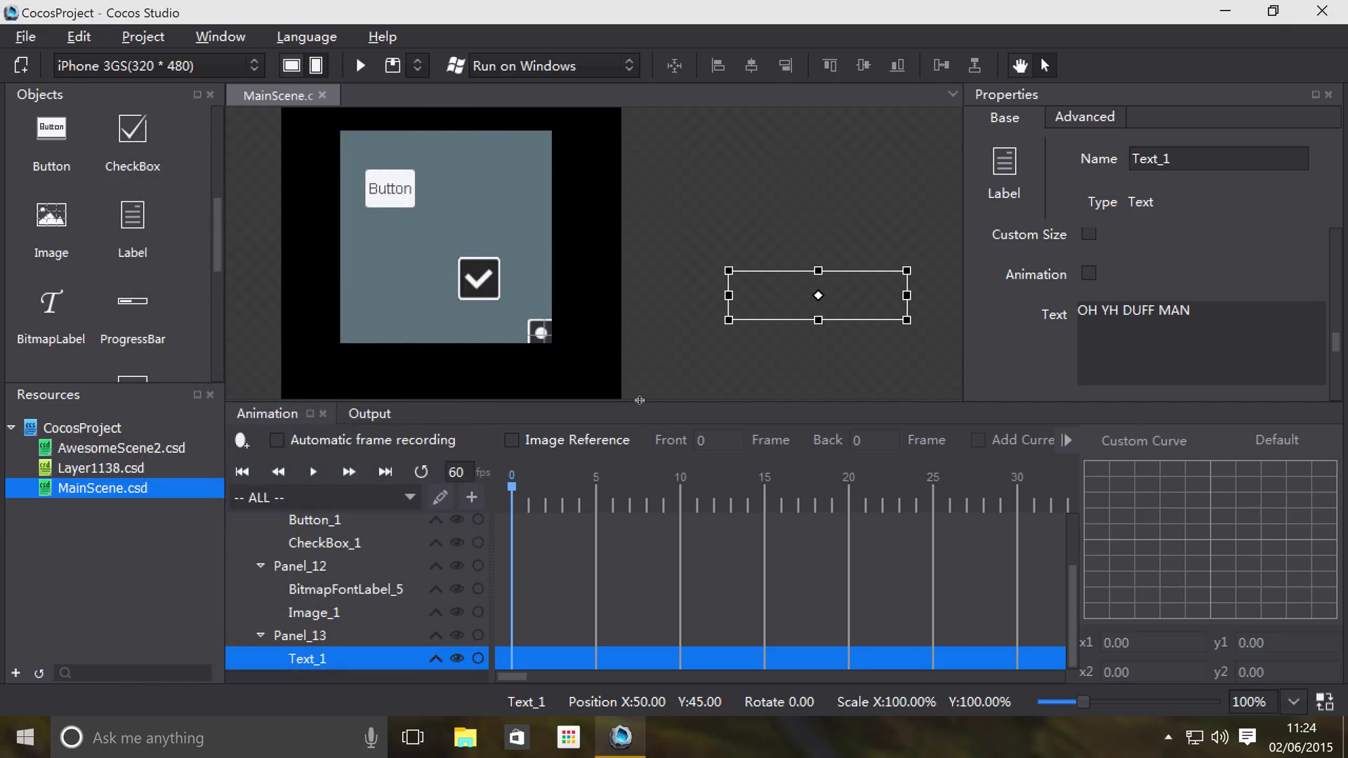
drag(639, 400, 638, 562)
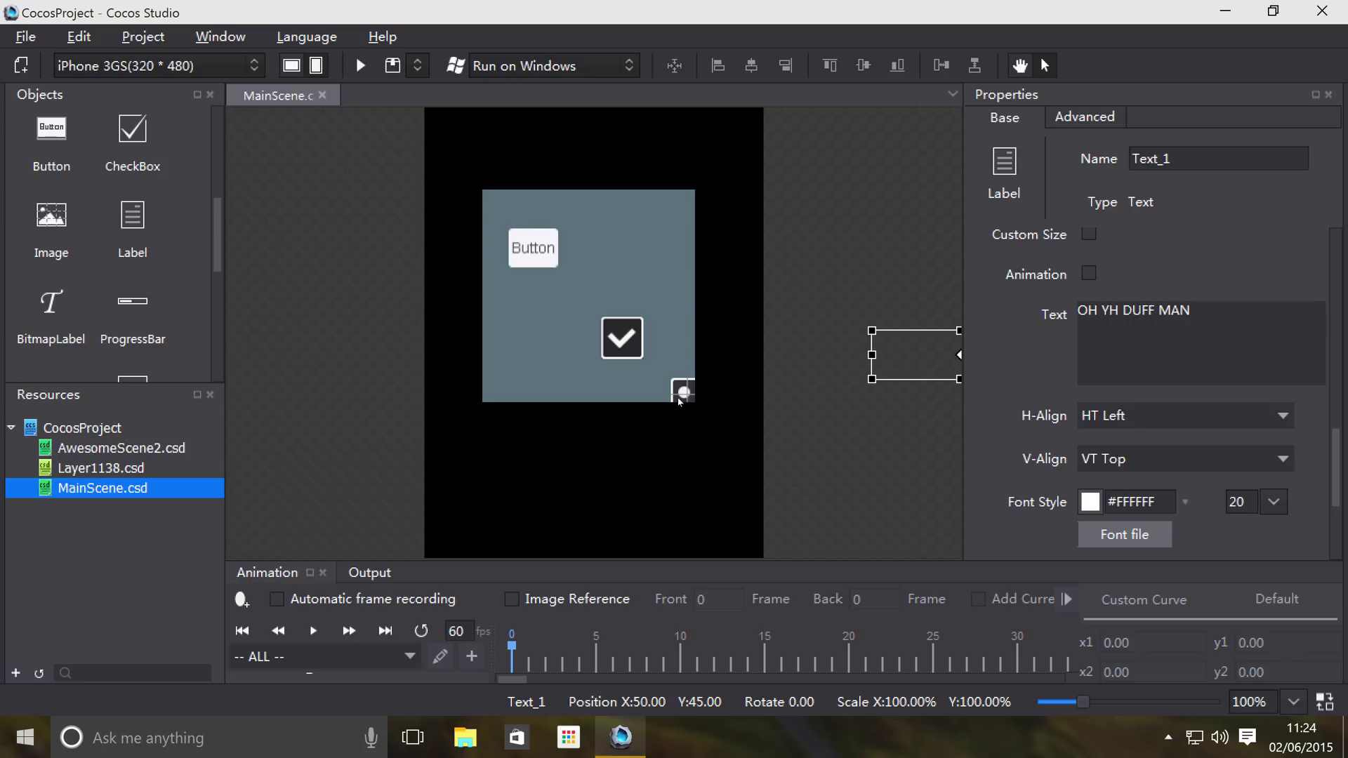